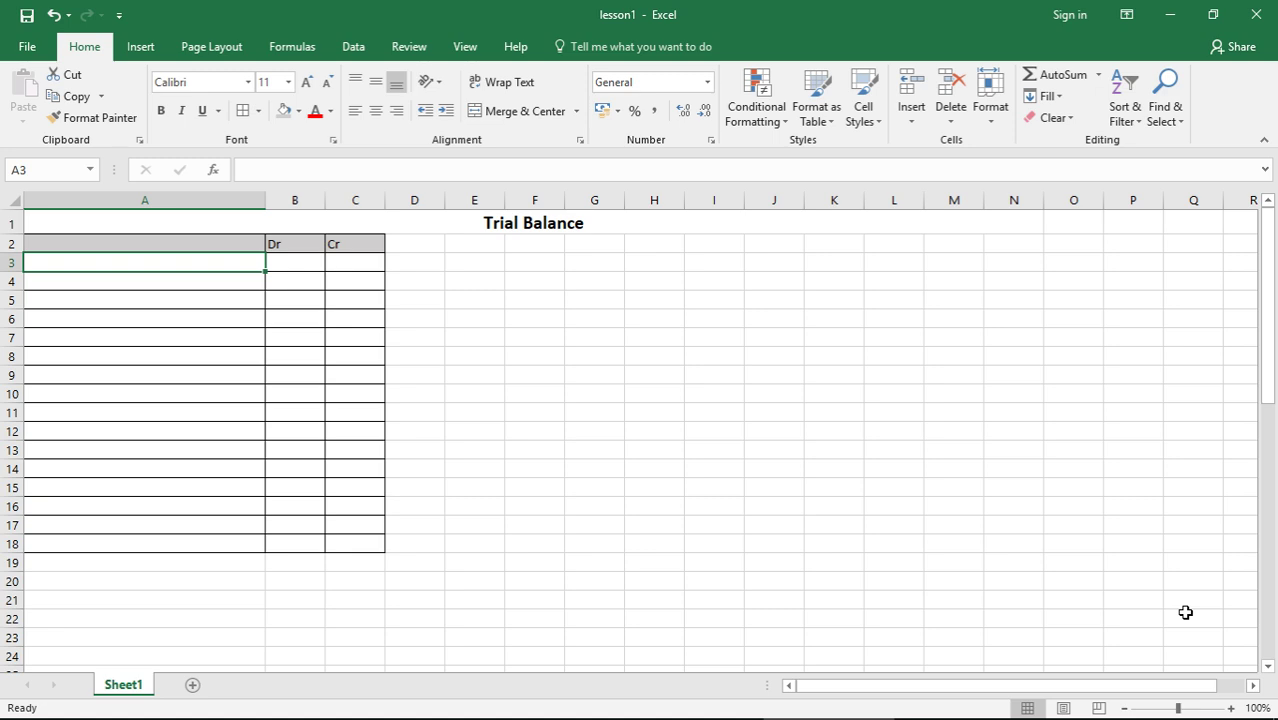
- Enter Assets with an xxxx Dr placeholder and Equity with an xxxx Cr placeholder
type("Assets")
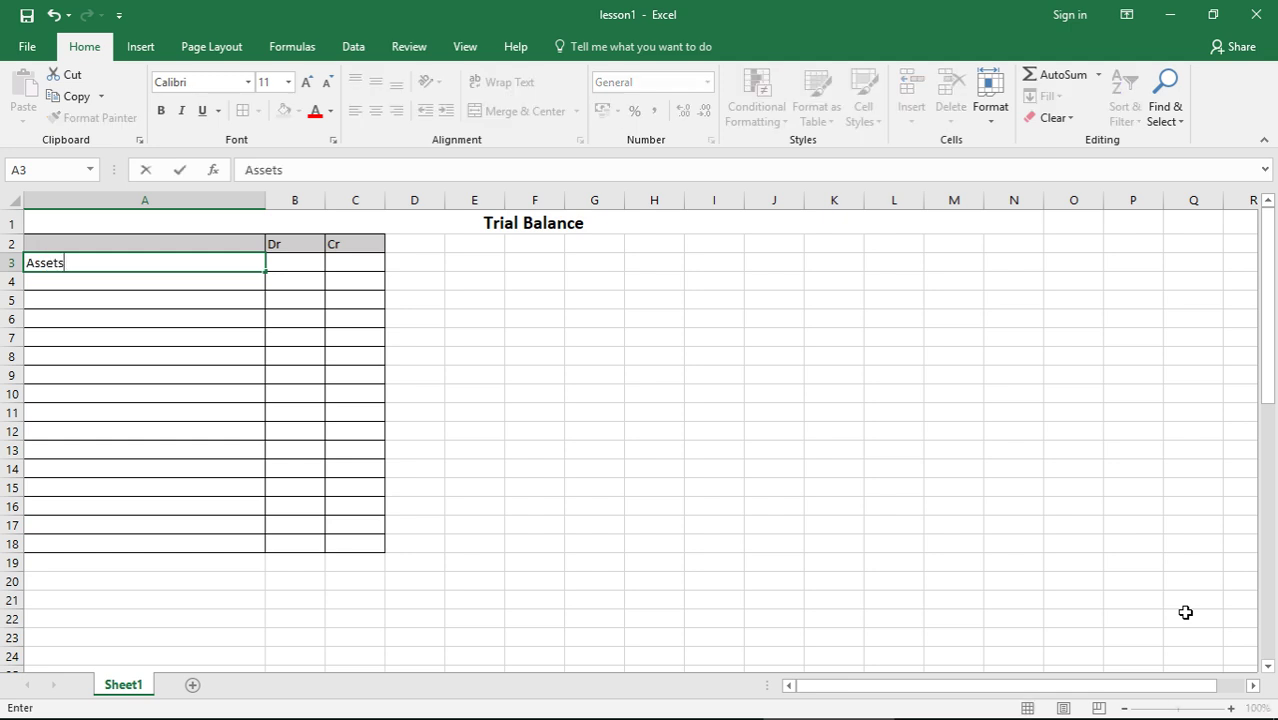
key("Tab")
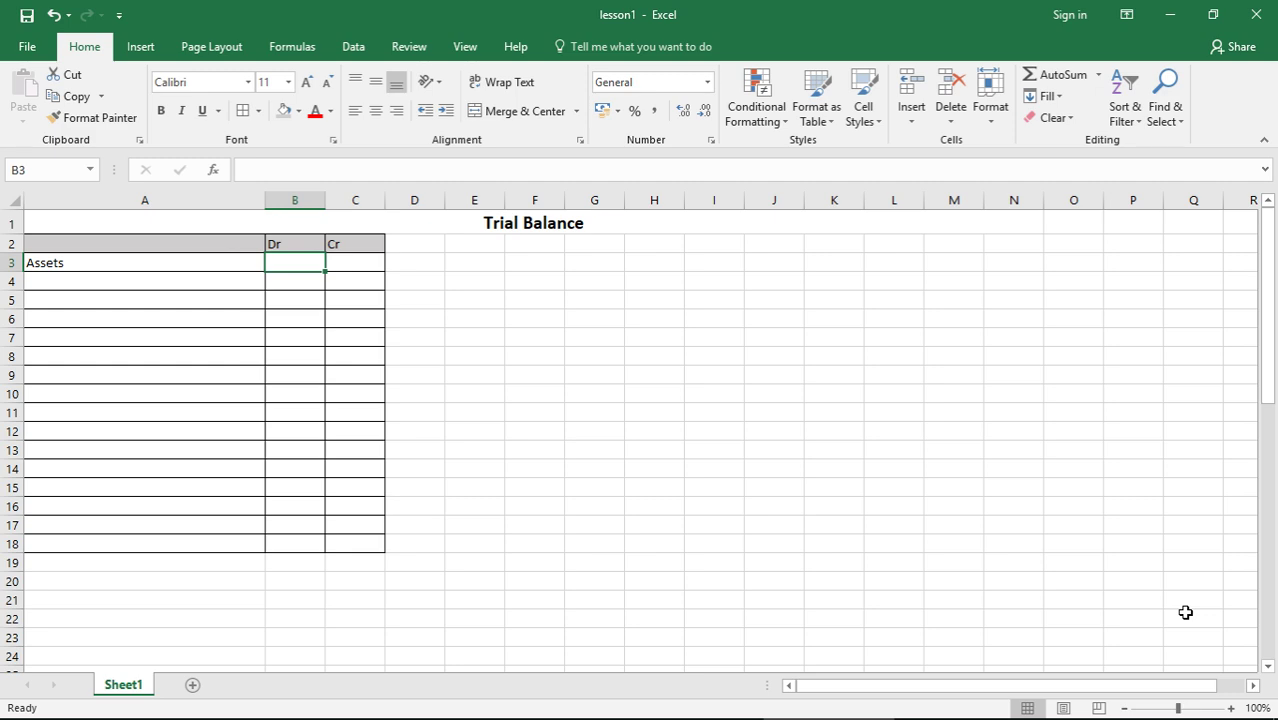
type("xxxx")
key("Tab")
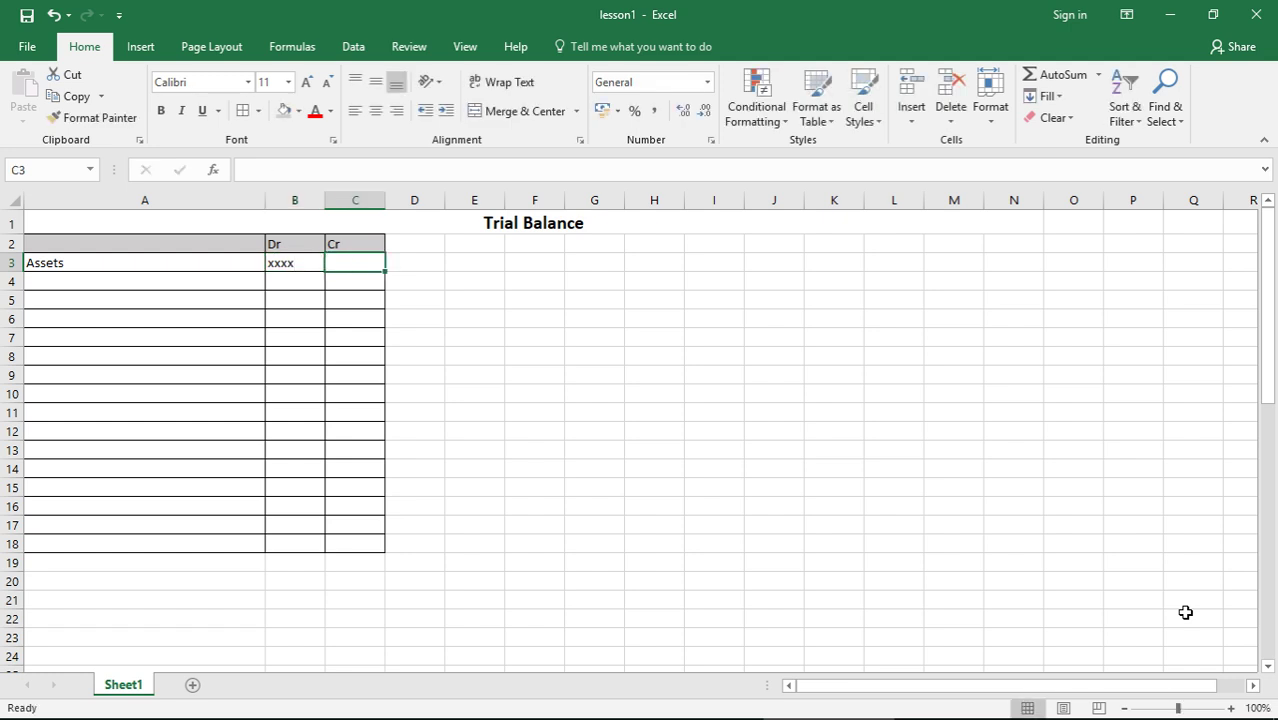
key("Return")
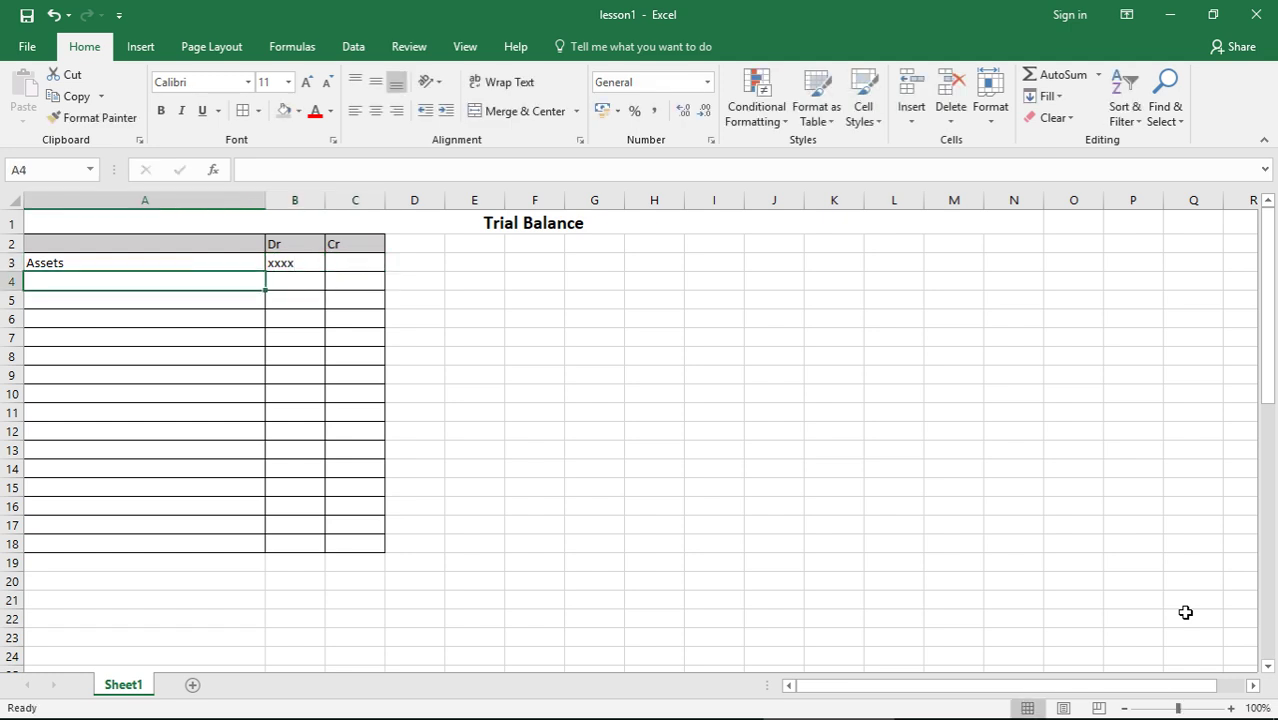
type("Equity")
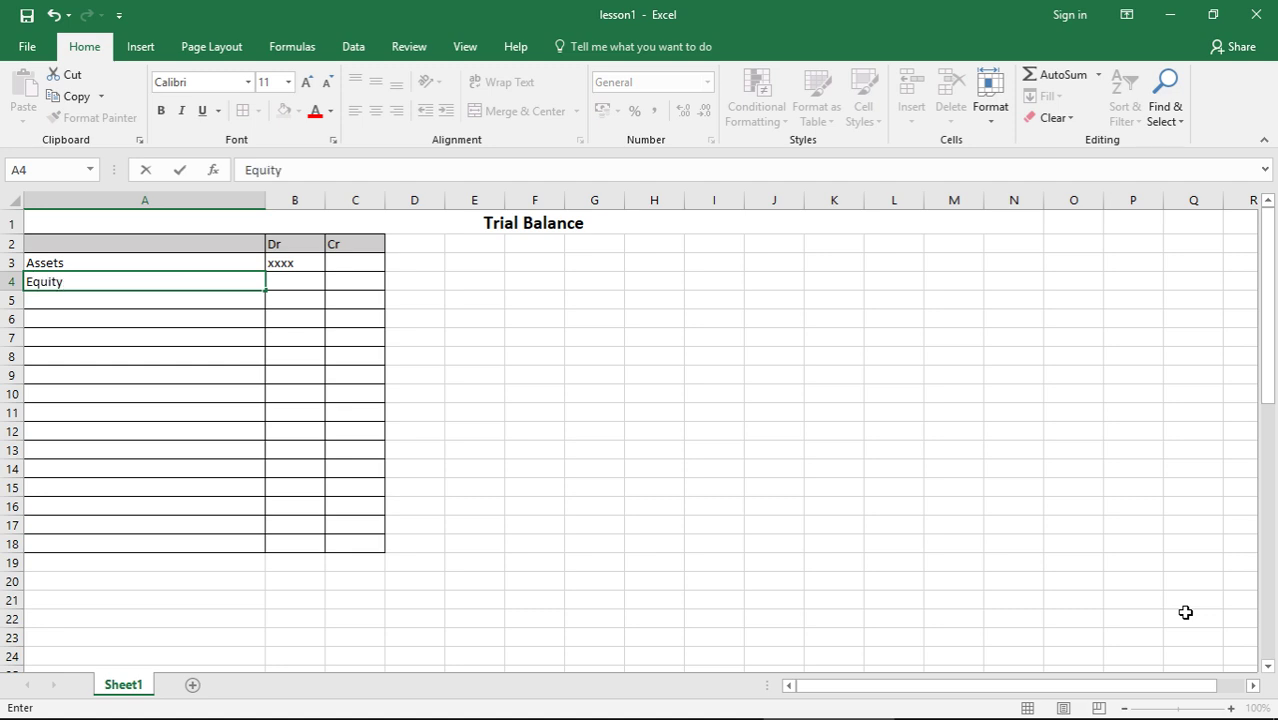
key("Tab")
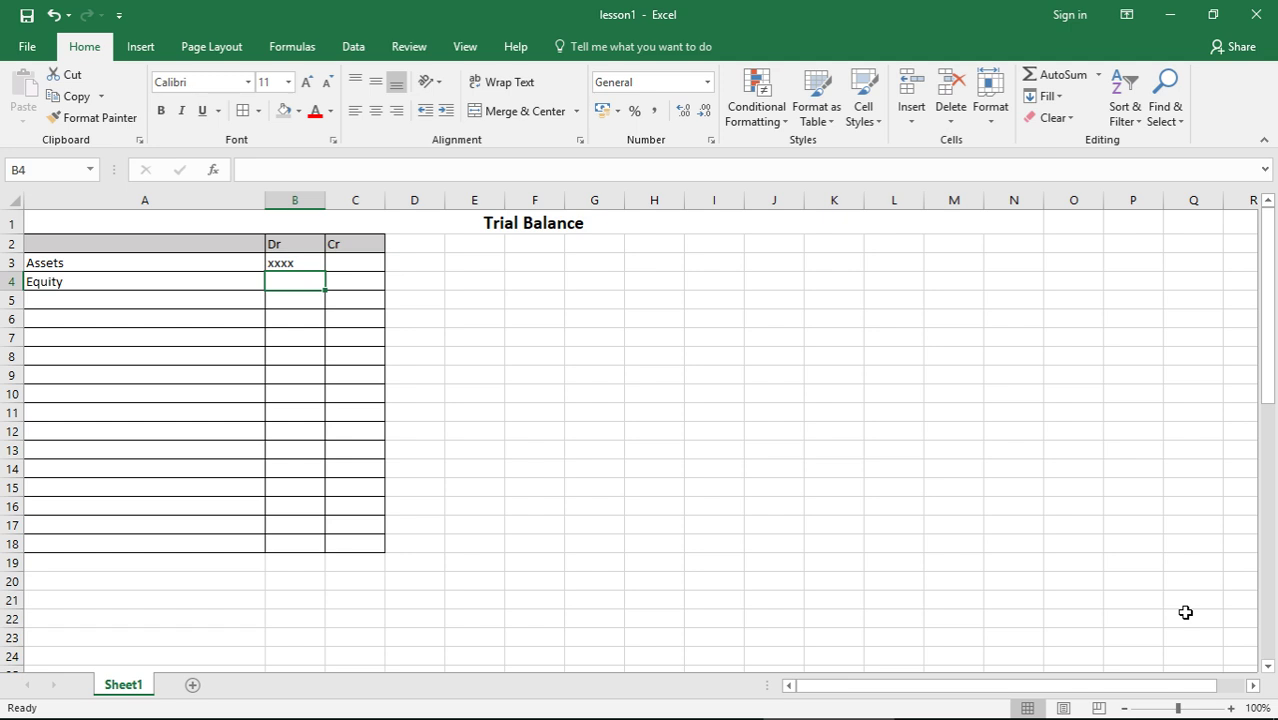
key("Tab")
type("xxxx")
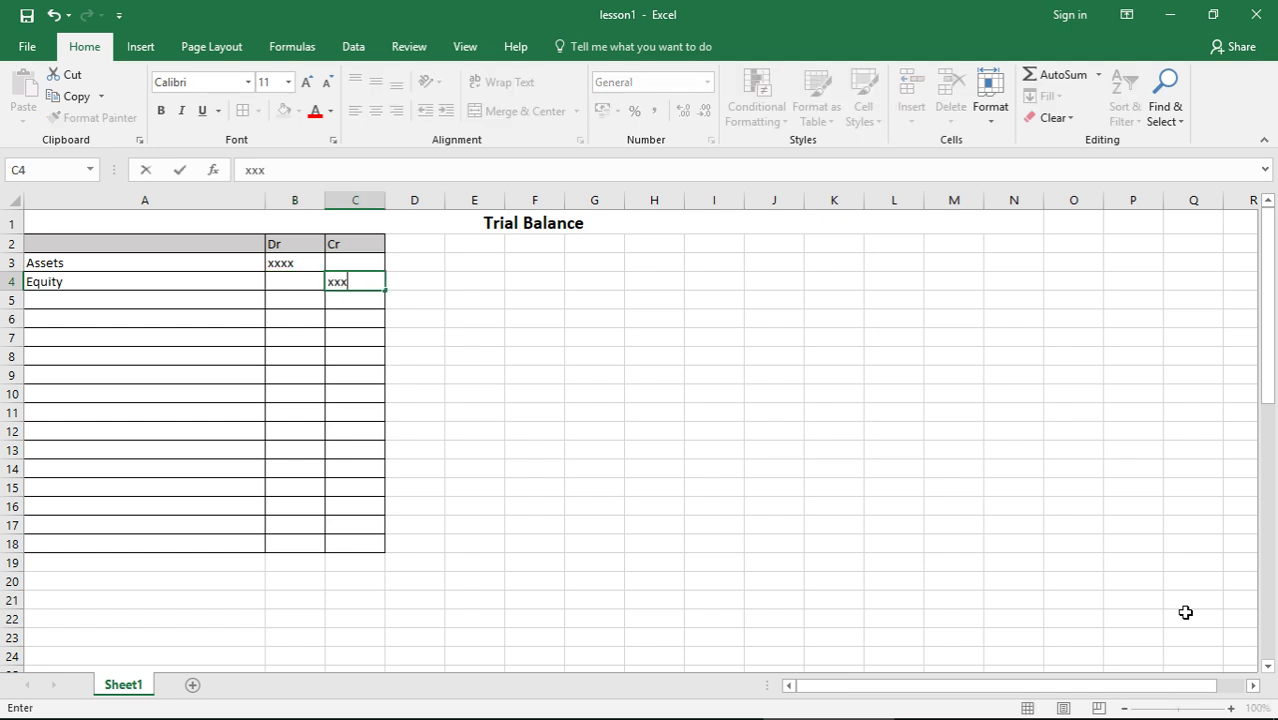
key("Return")
- Add Expenses with an xxxx Dr placeholder and Income with an xxxxx placeholder
key("Left")
key("Left")
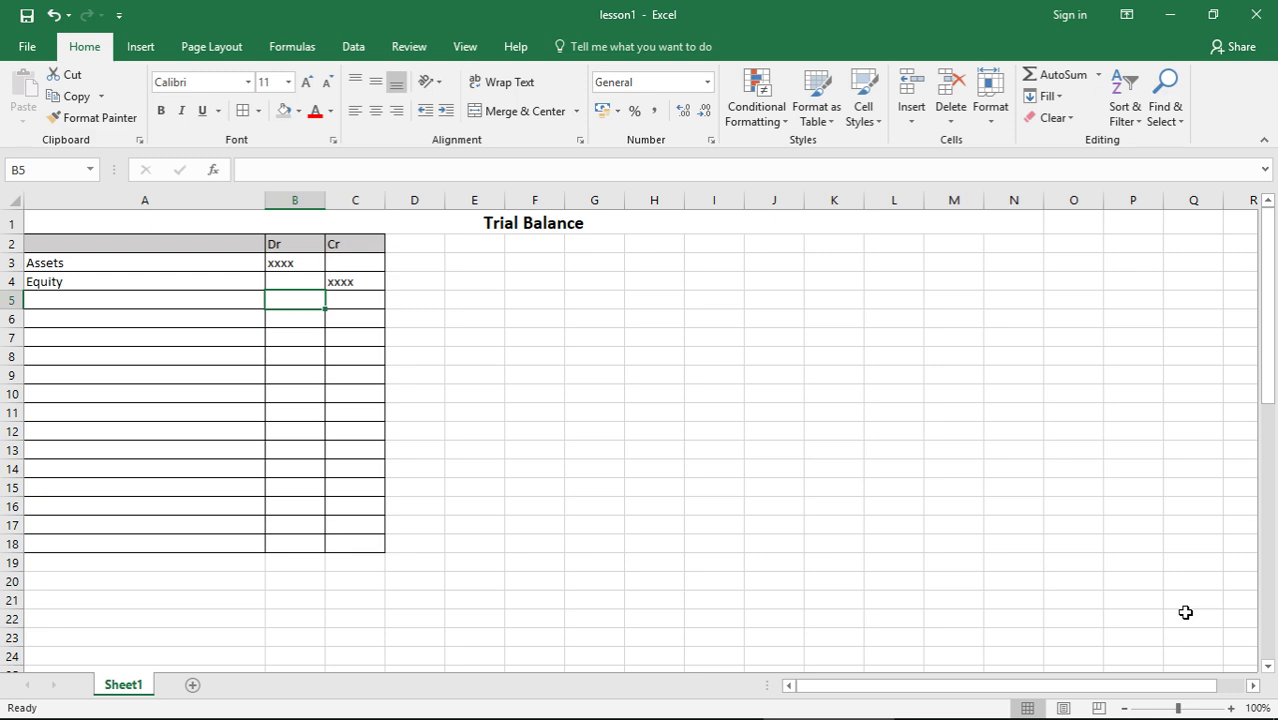
type("Expenses")
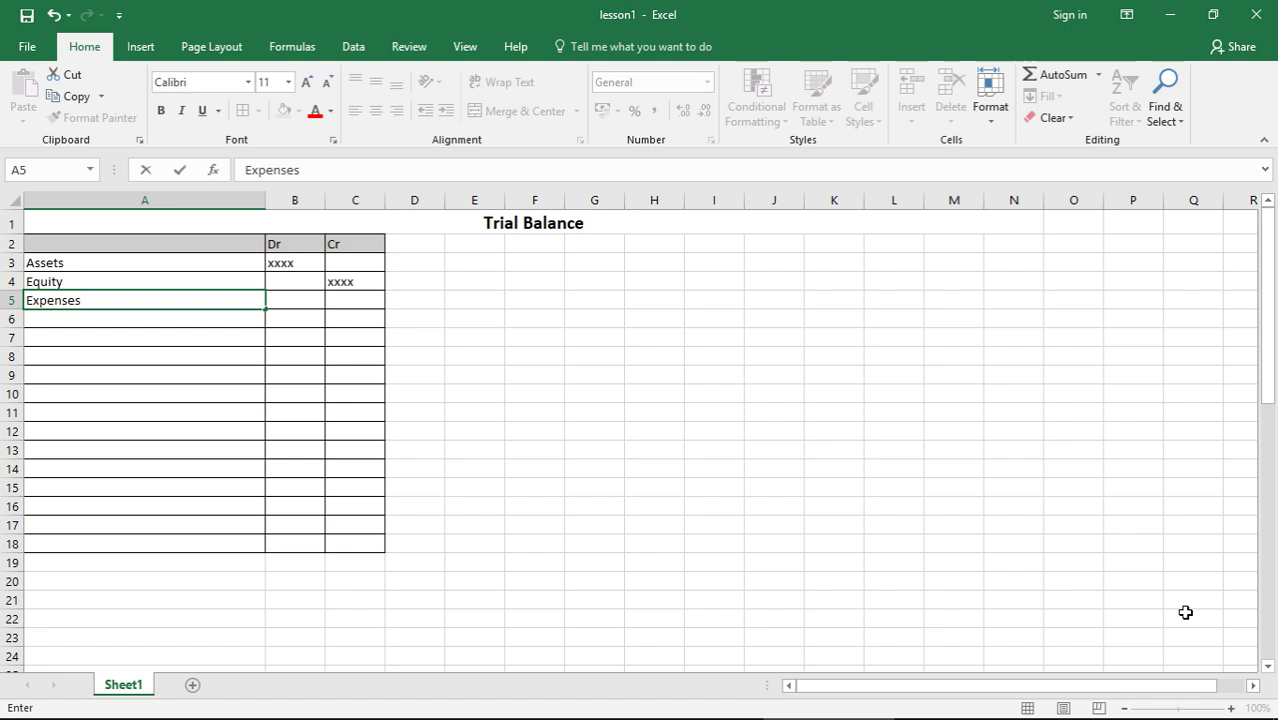
key("Tab")
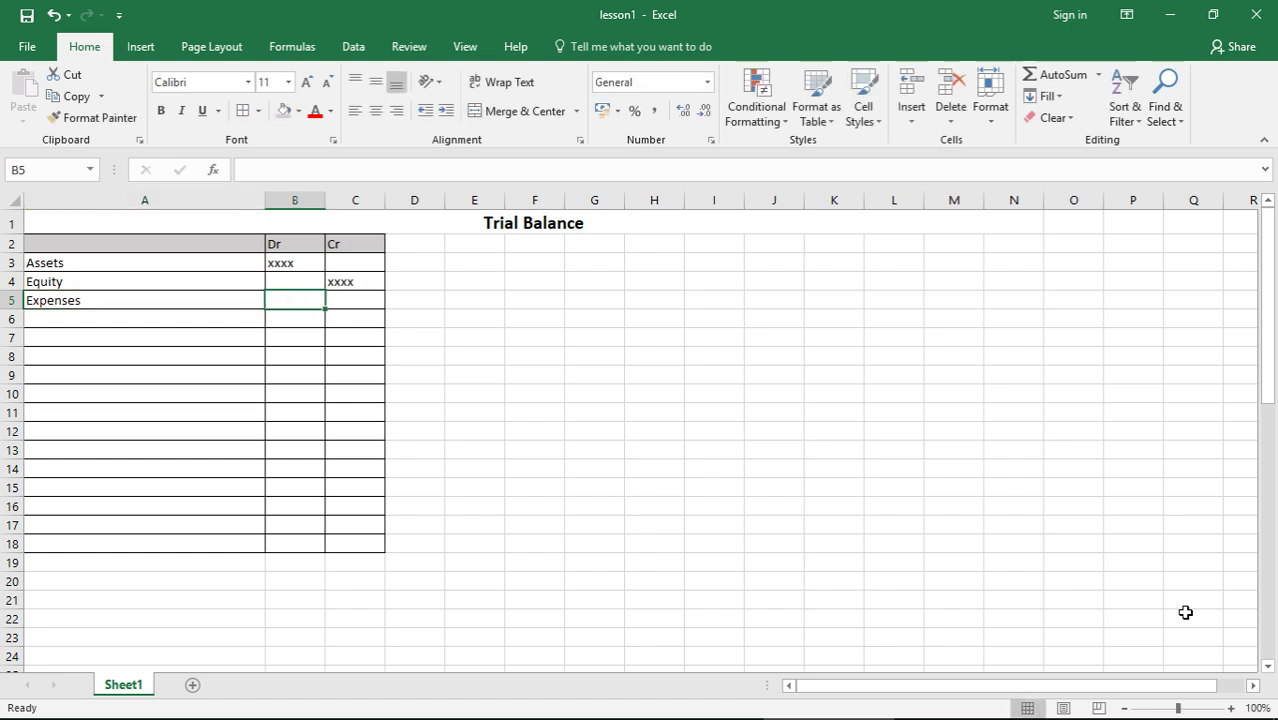
type("xxxx")
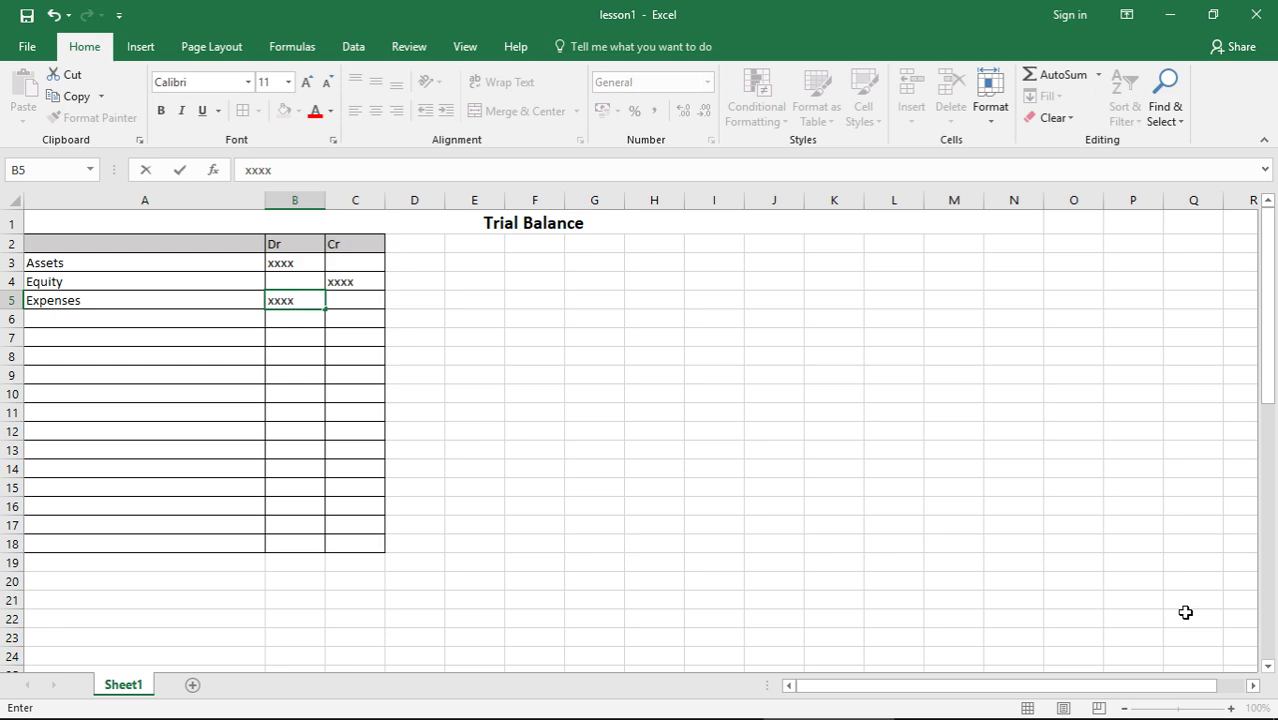
key("Return")
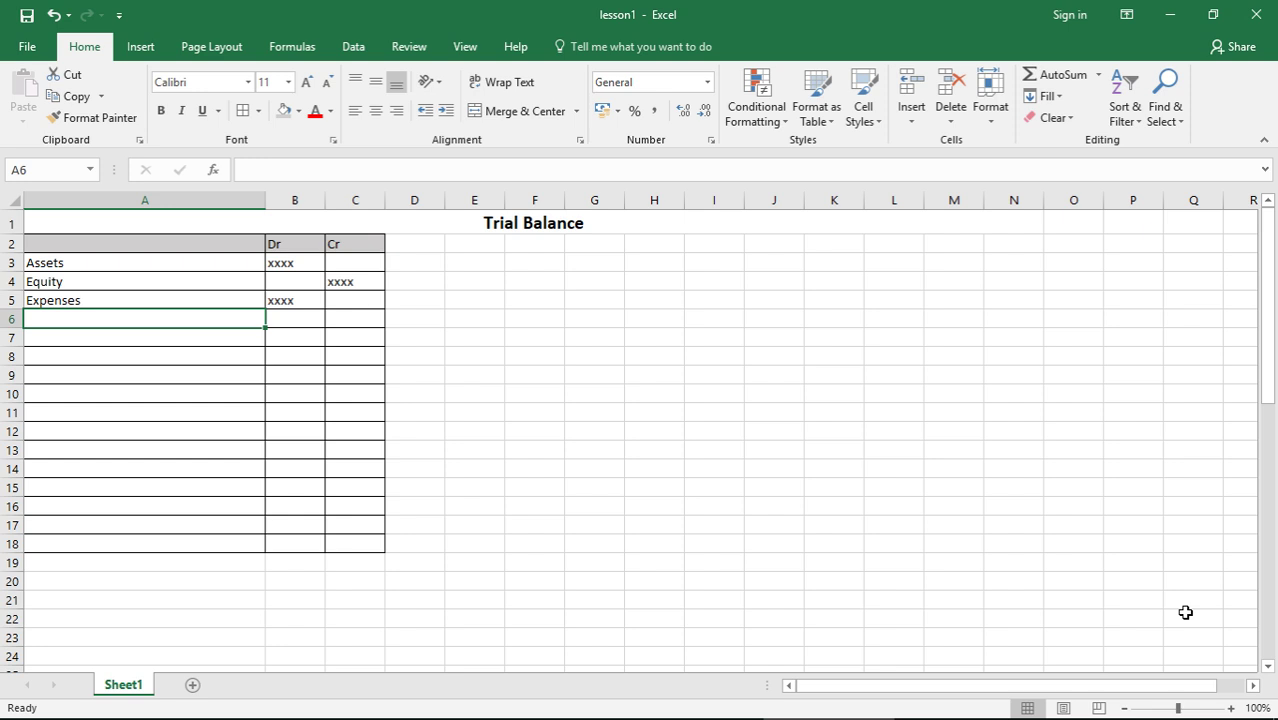
type("Income")
key("Tab")
key("Tab")
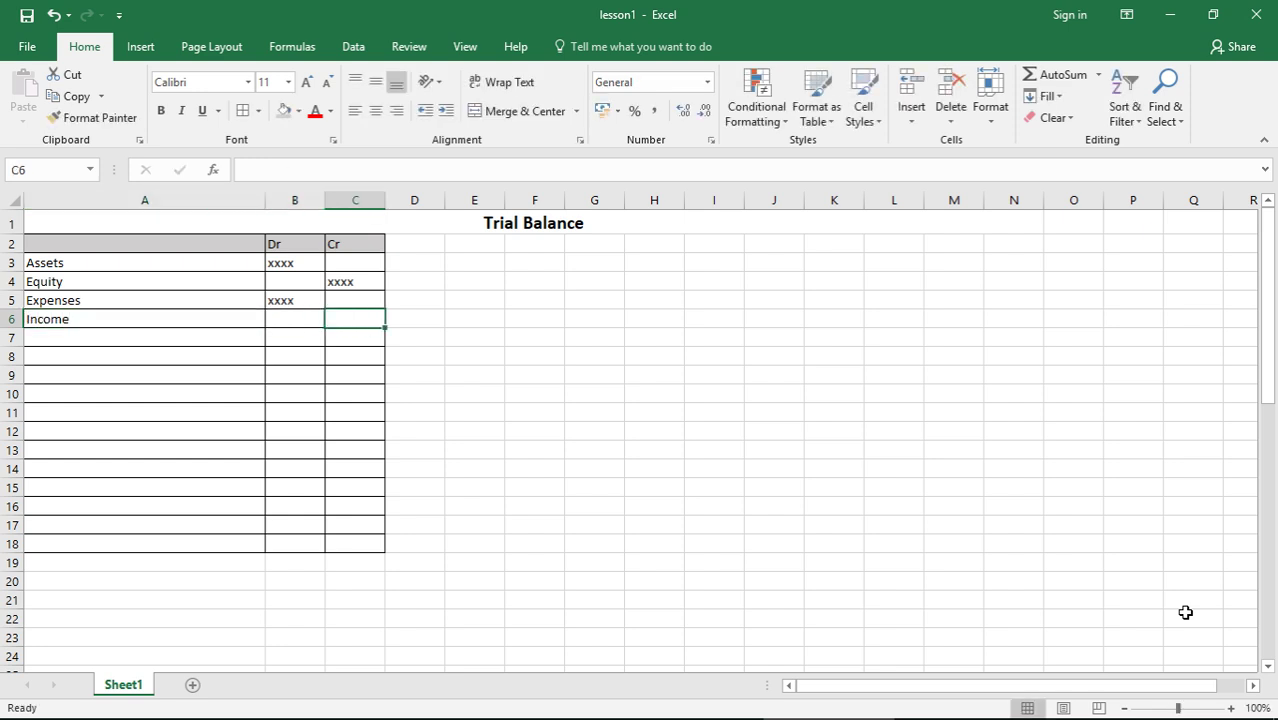
type("xxxx")
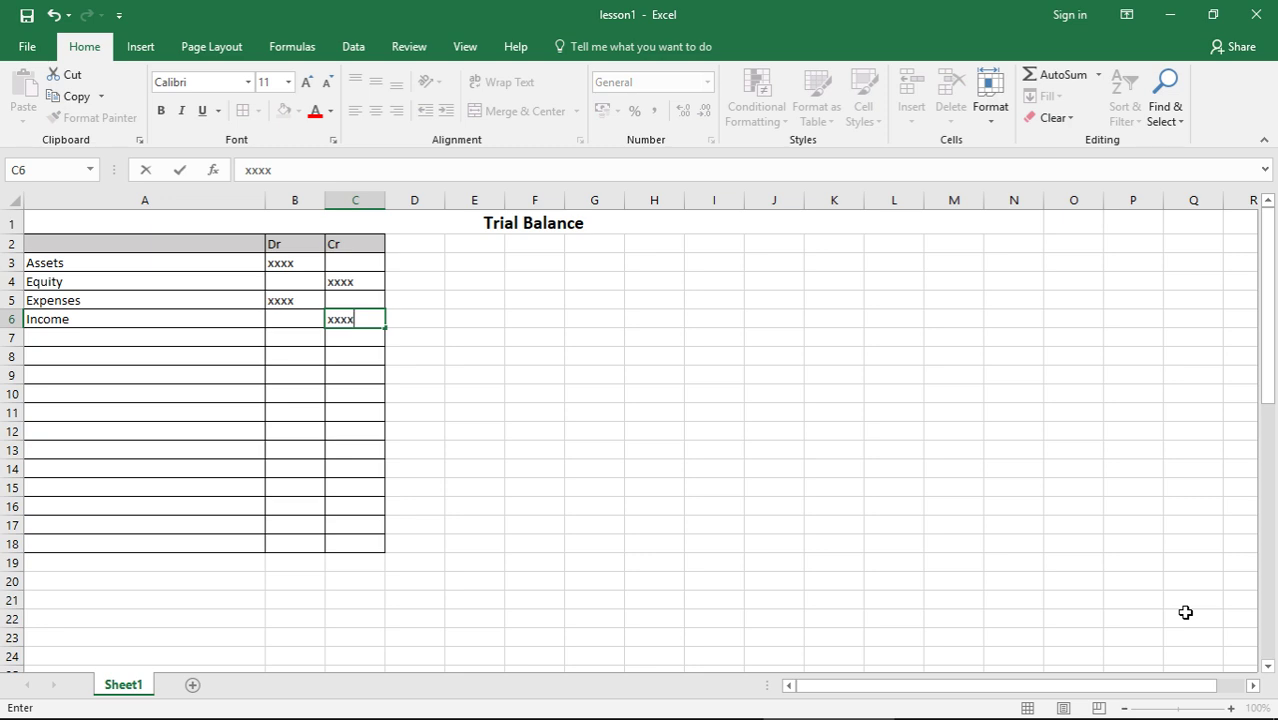
type("x")
key("Down")
key("Left")
key("Left")
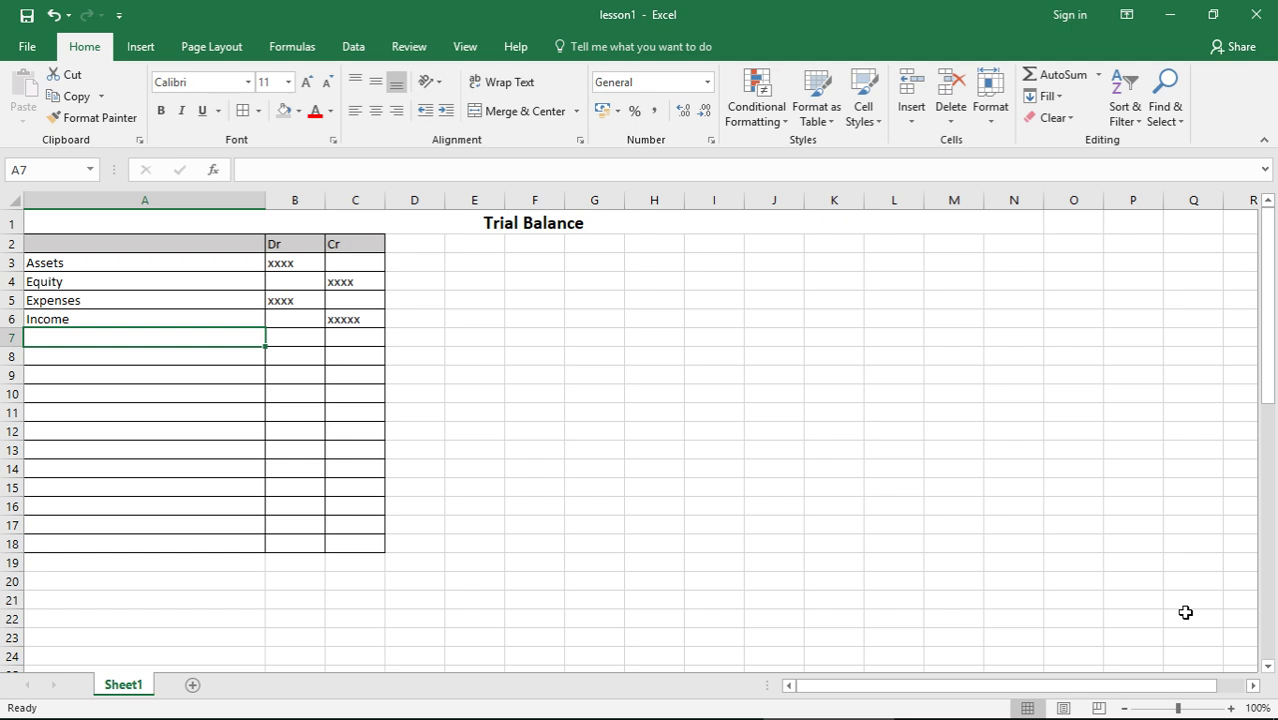
- Add Liabilities with an xxxxx placeholder in the Cr column
type("Liab")
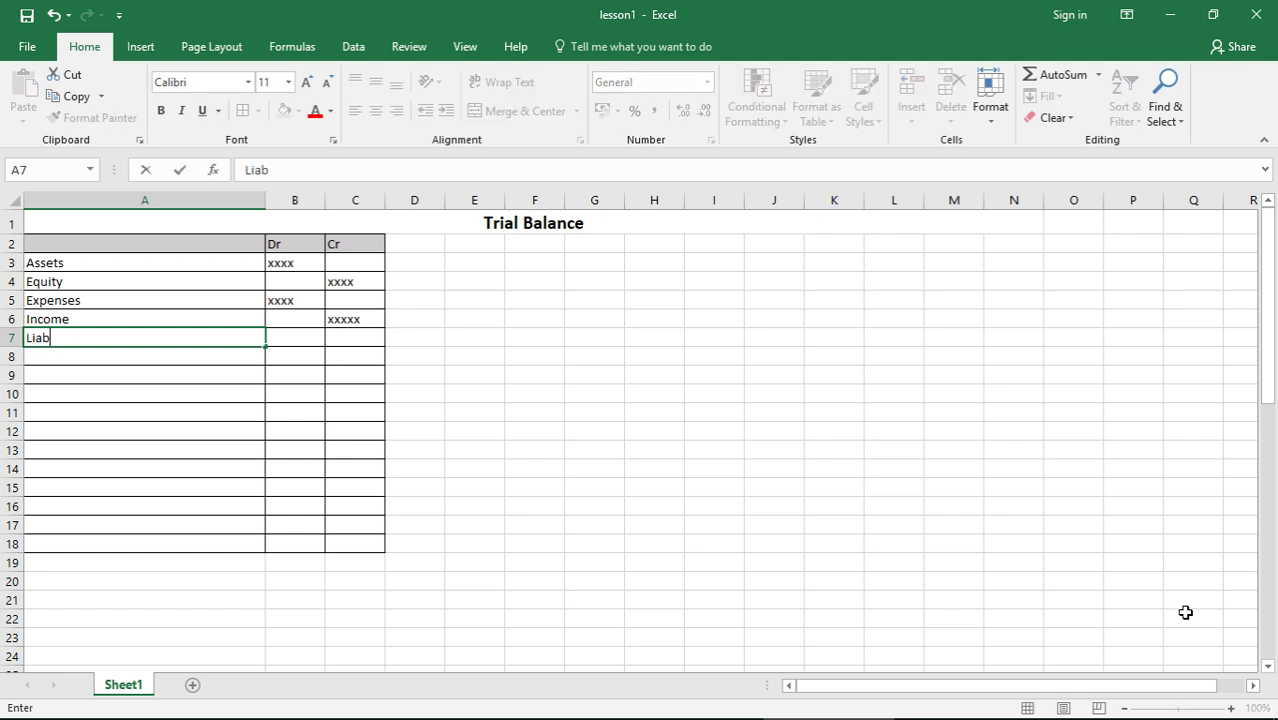
type("ilities")
key("Tab")
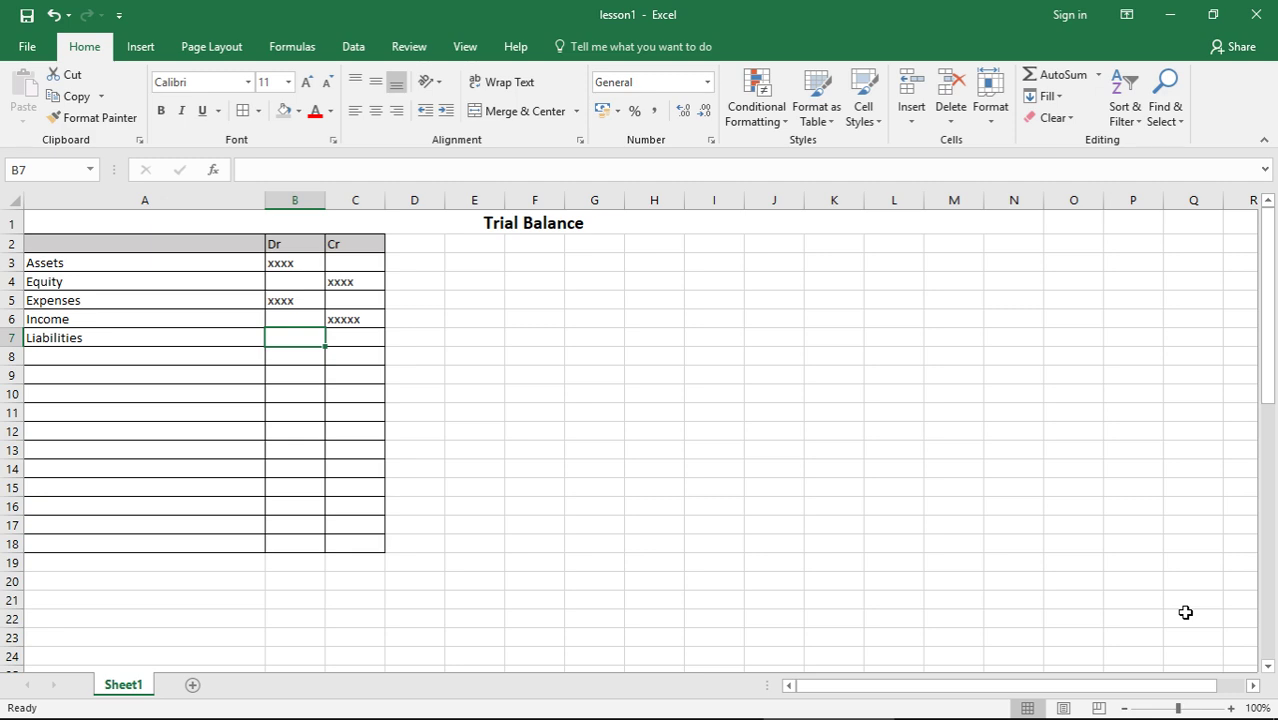
key("Tab")
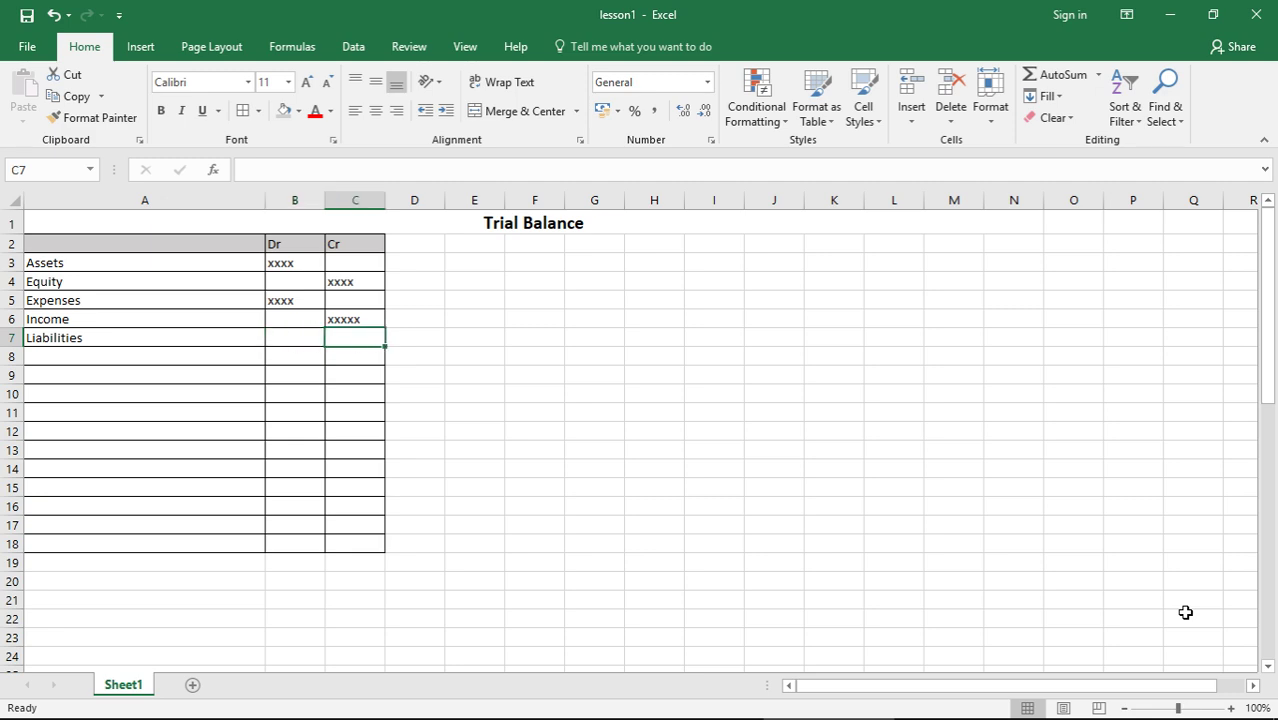
type("xxxxx")
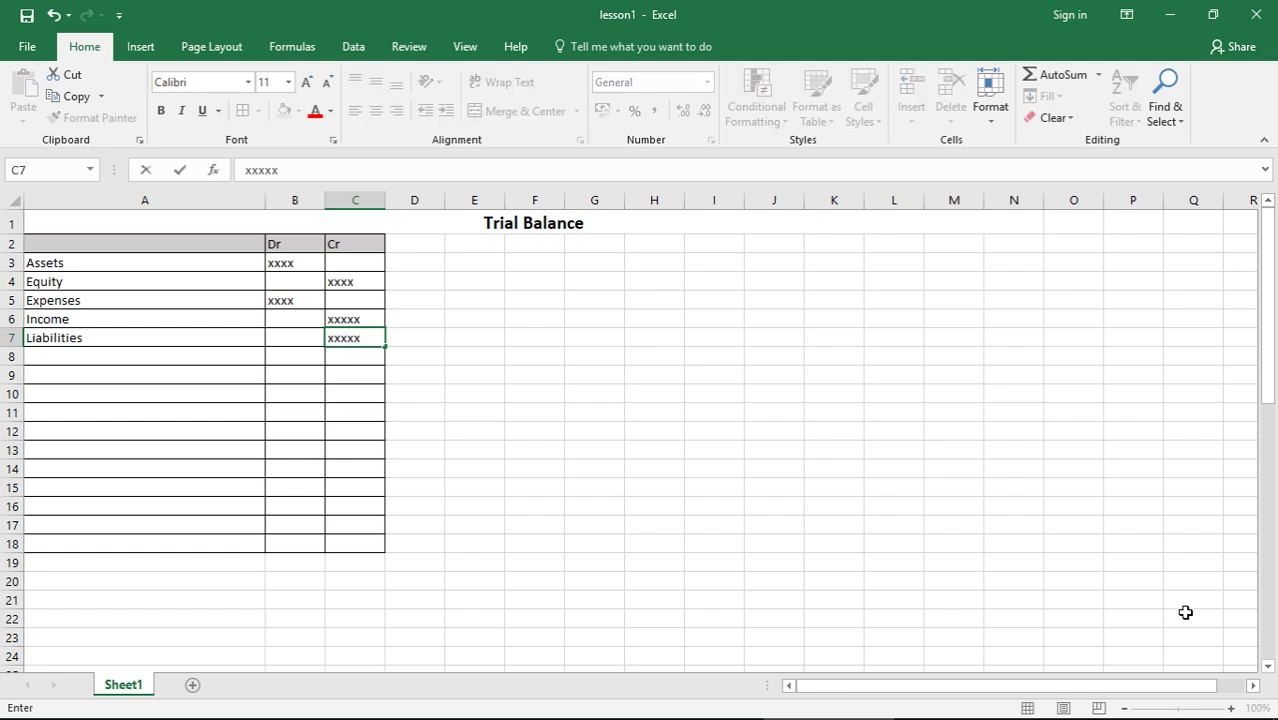
key("Return")
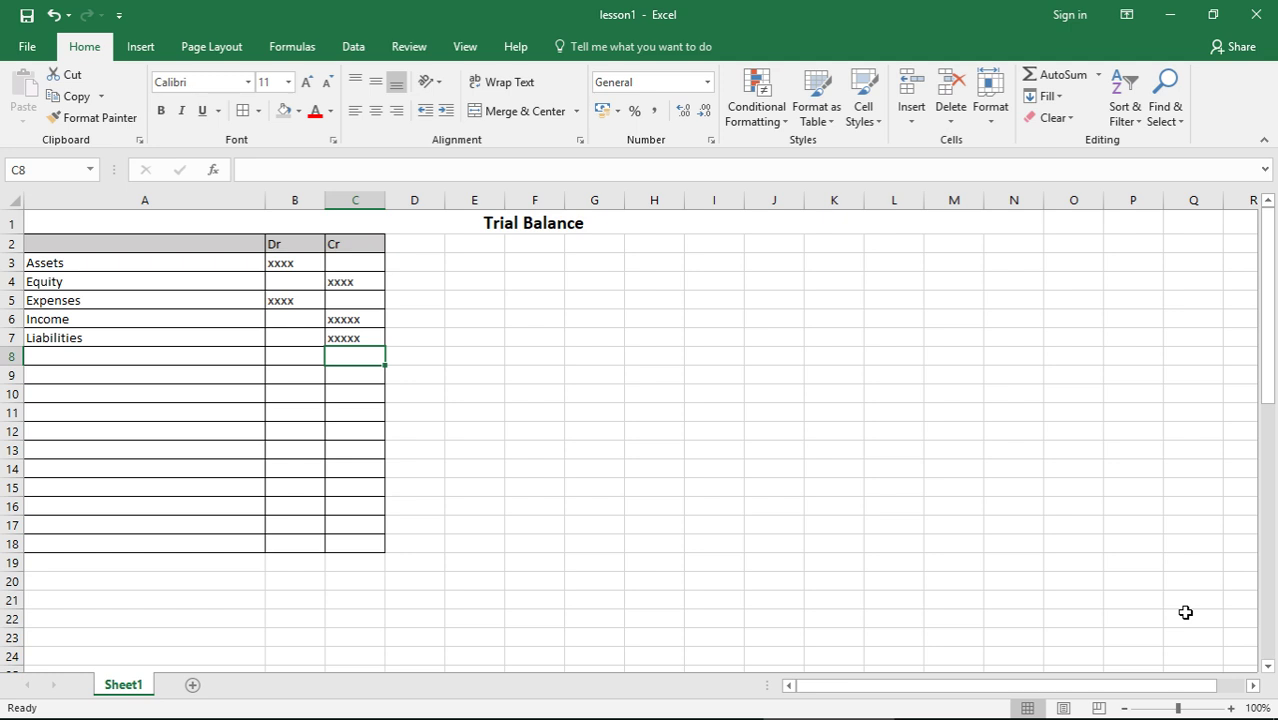
- Enter Bank in A10 with a debit of R50 000 in B10
key("Down")
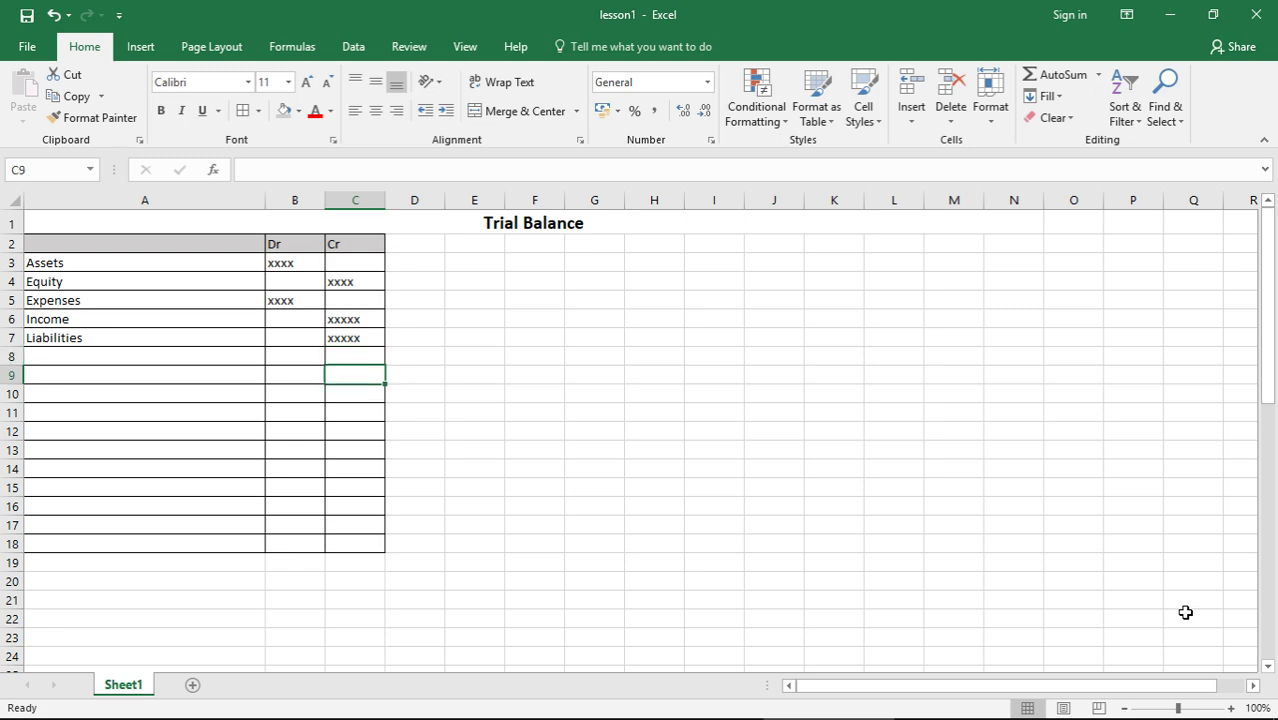
key("Down")
key("Left")
key("Left")
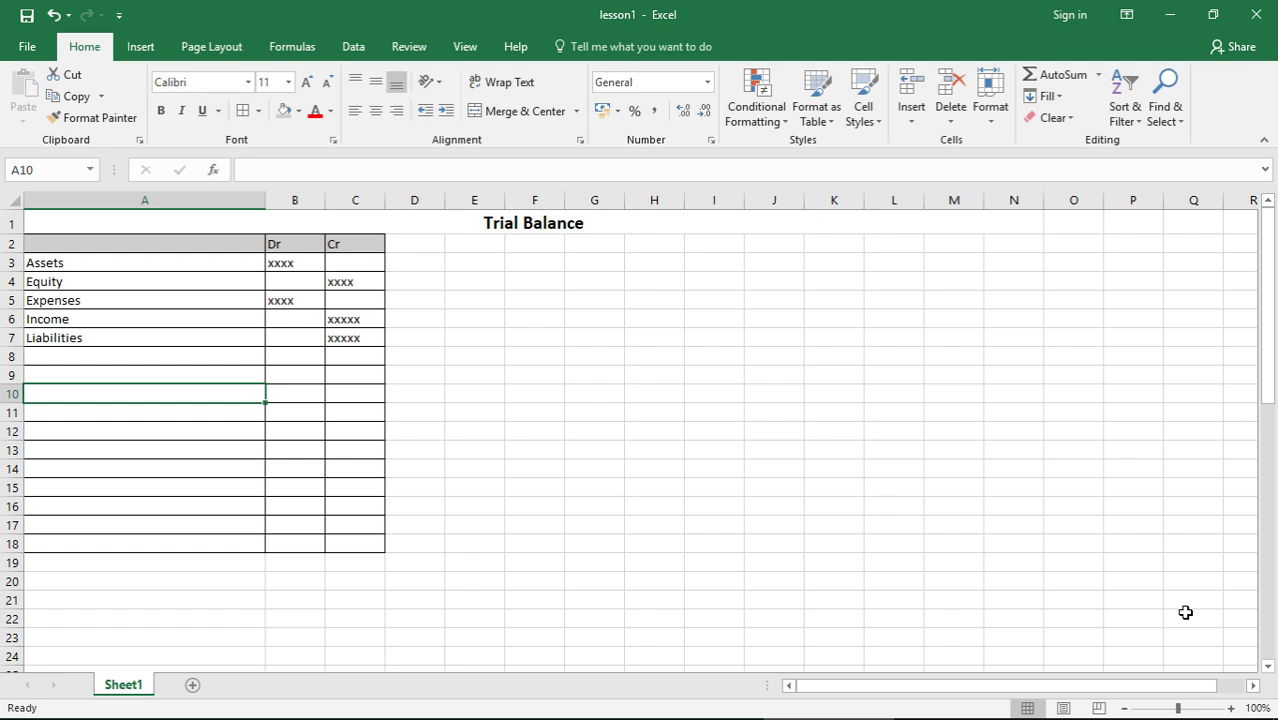
key("Right")
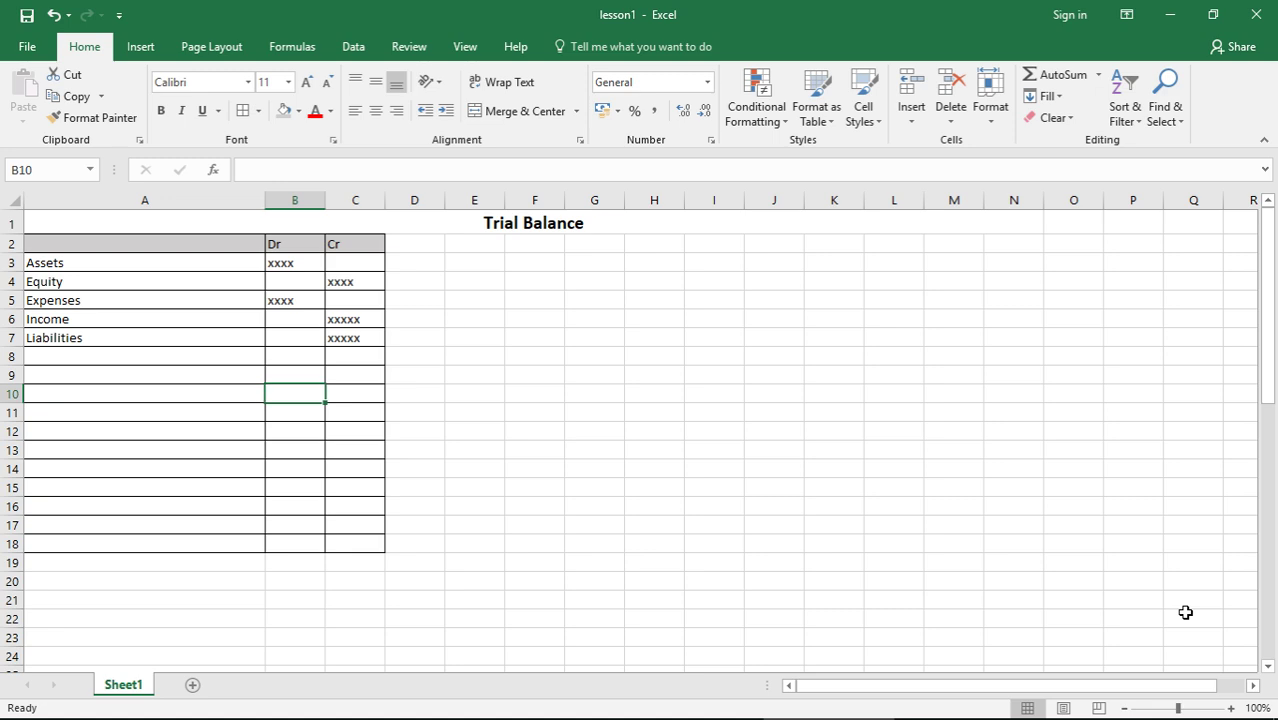
key("Left")
type("Bank")
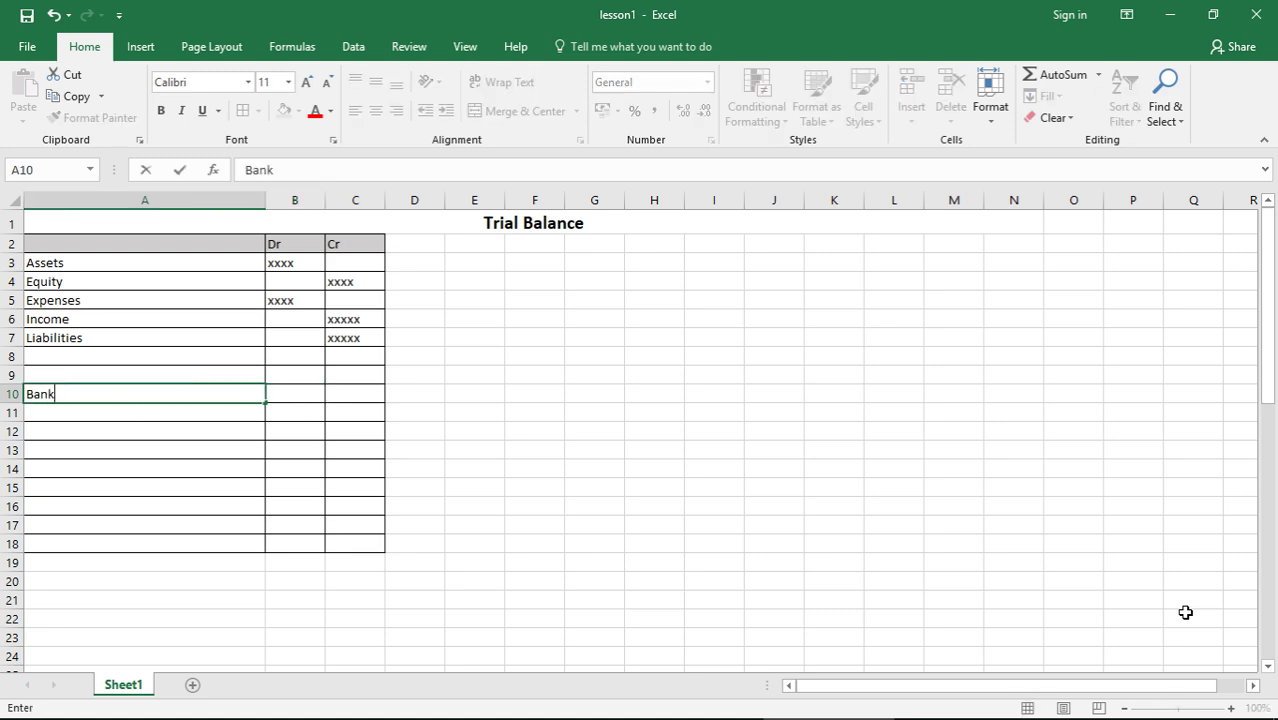
key("Tab")
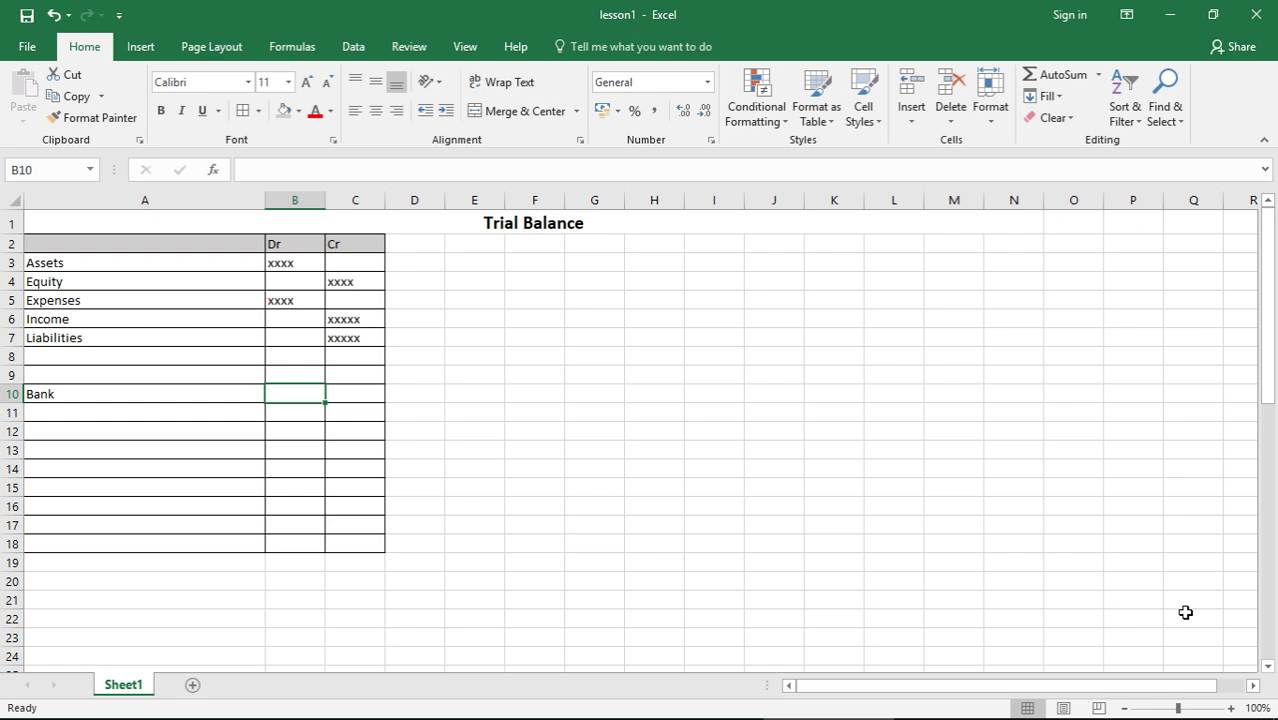
type("%")
key("BackSpace")
type("R")
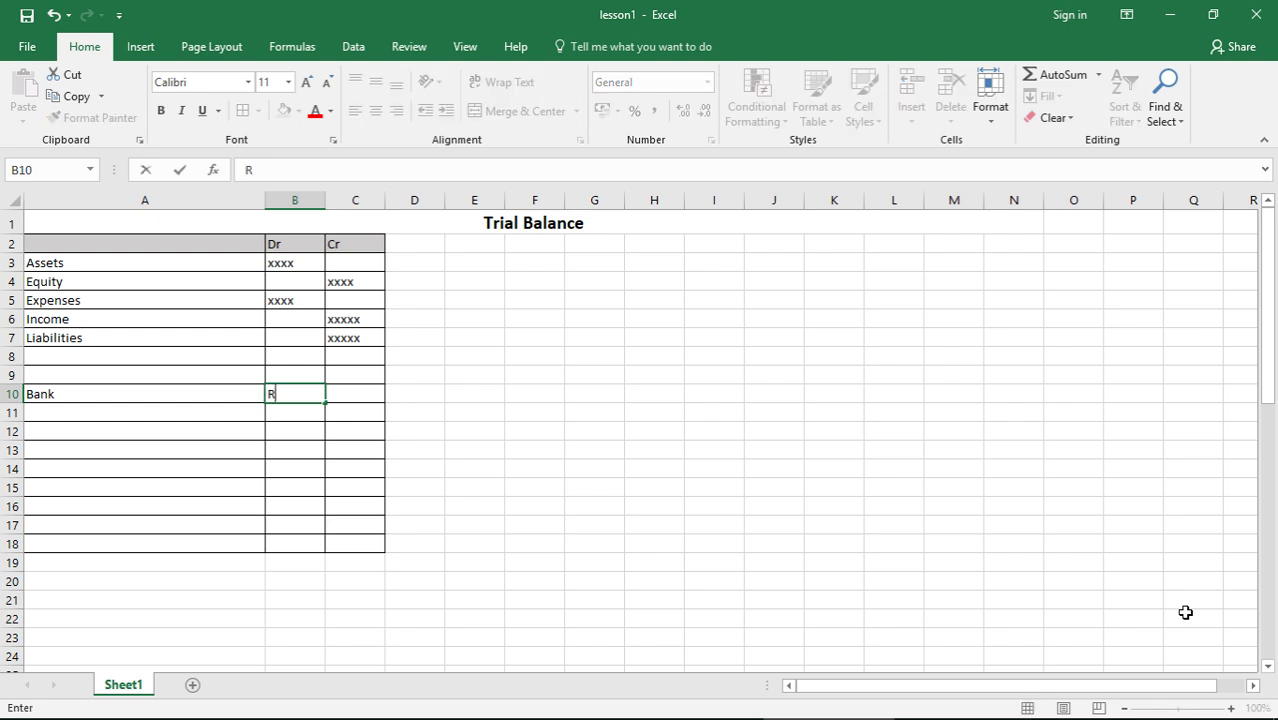
type("500")
key("BackSpace")
key("BackSpace")
type("0000")
key("Return")
- Enter Equipment in A11 with a debit of R70 000 in B11
key("Left")
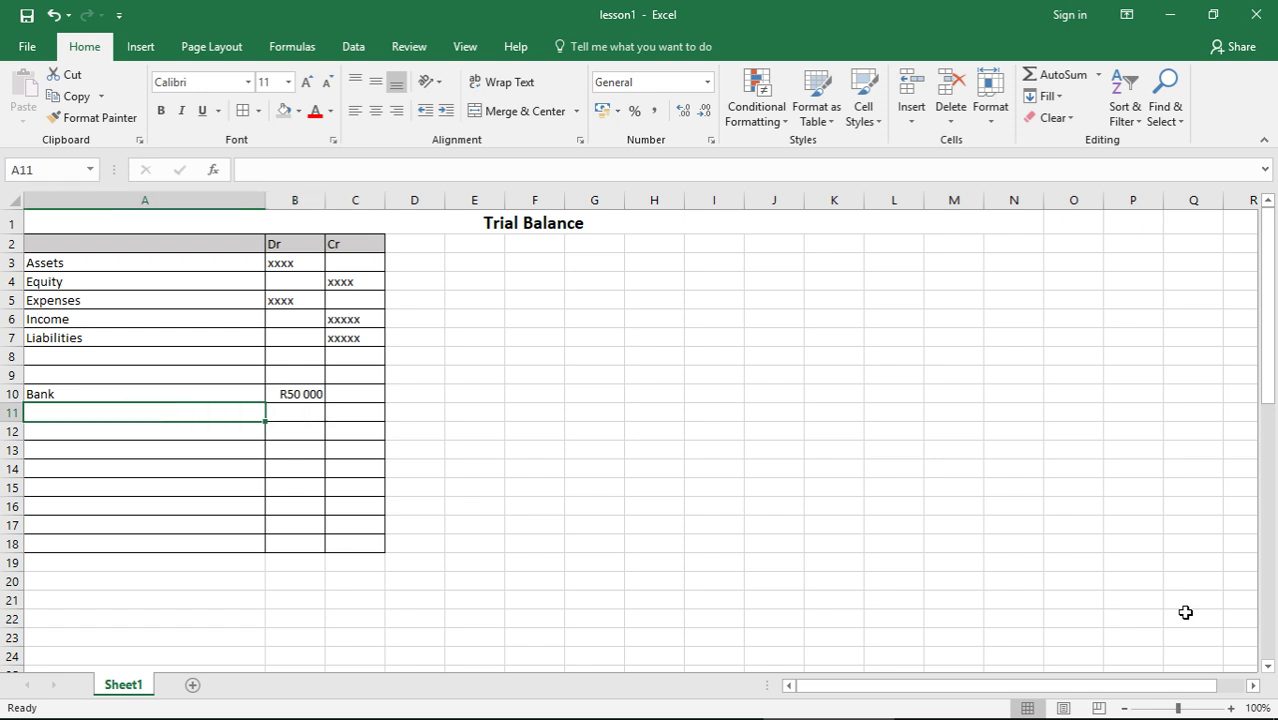
type("Equi")
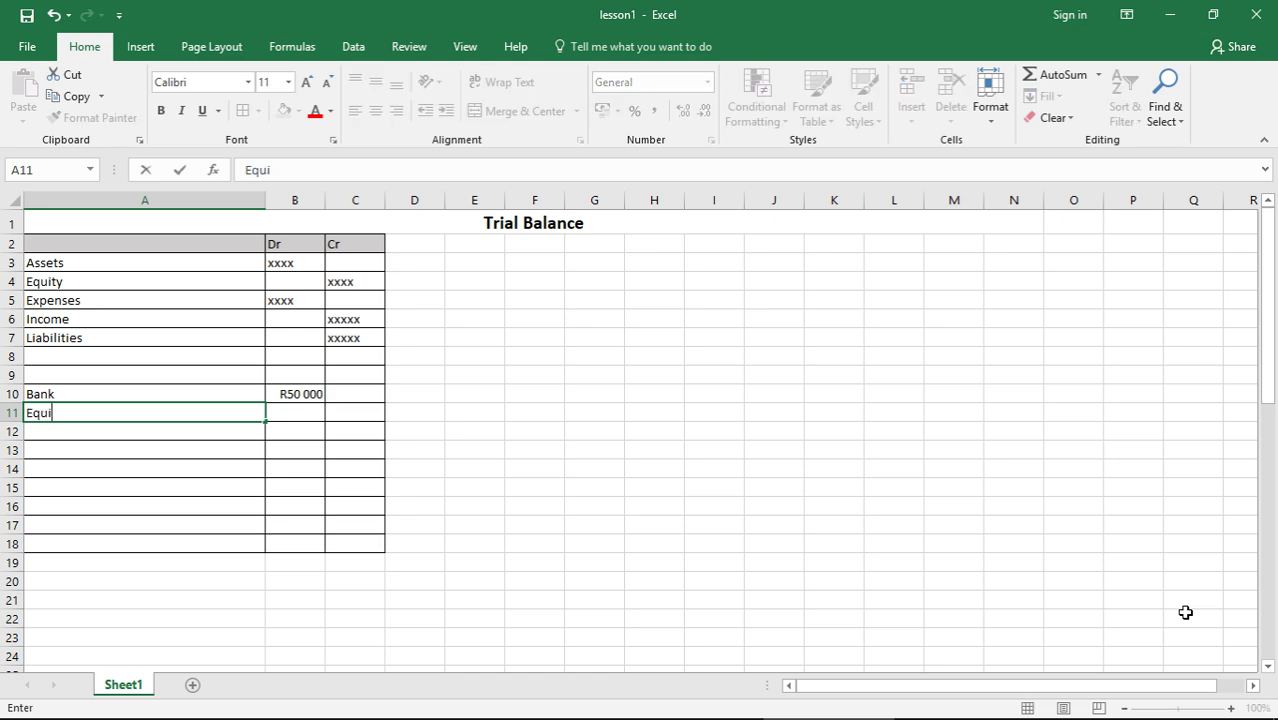
type("pment")
key("BackSpace")
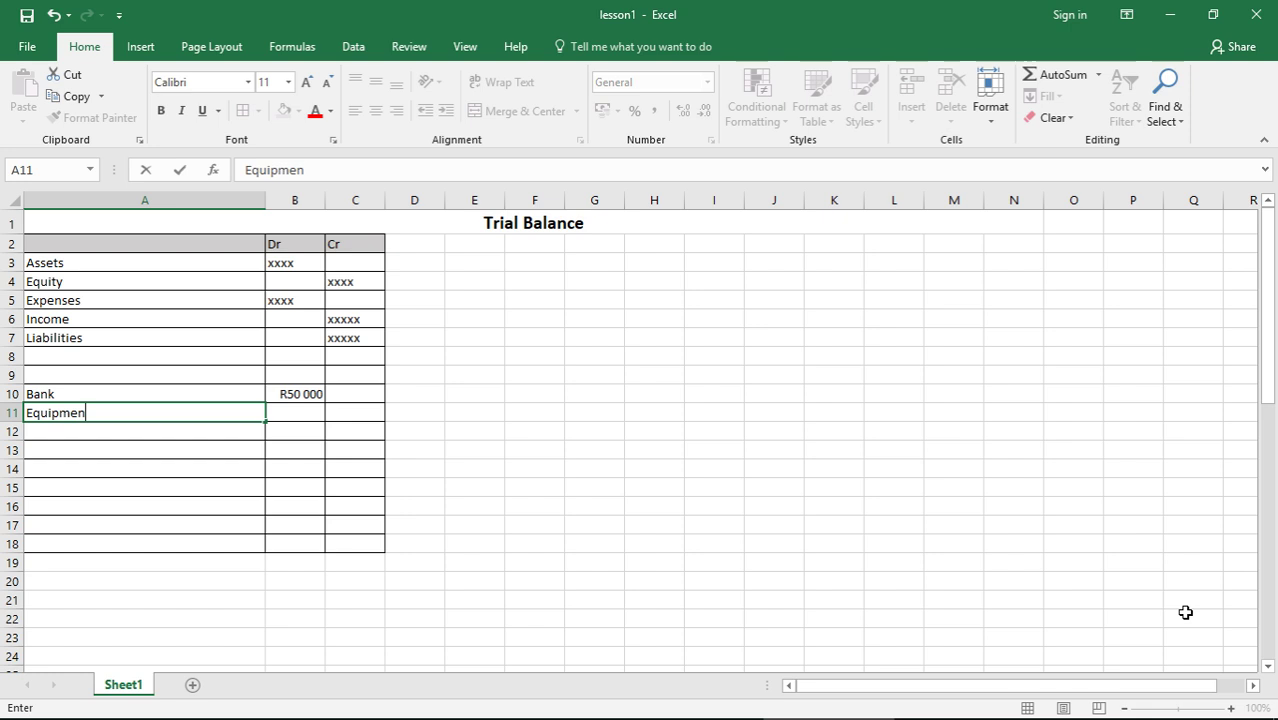
type("t")
key("Tab")
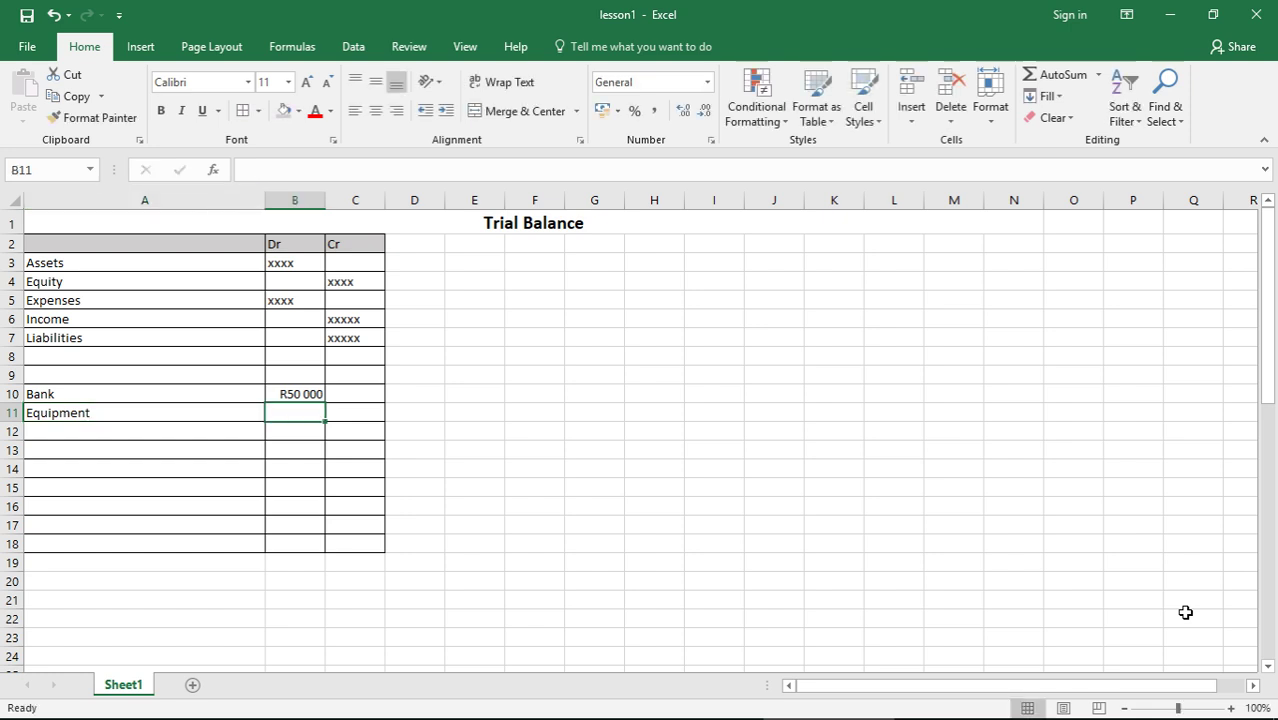
type("R70")
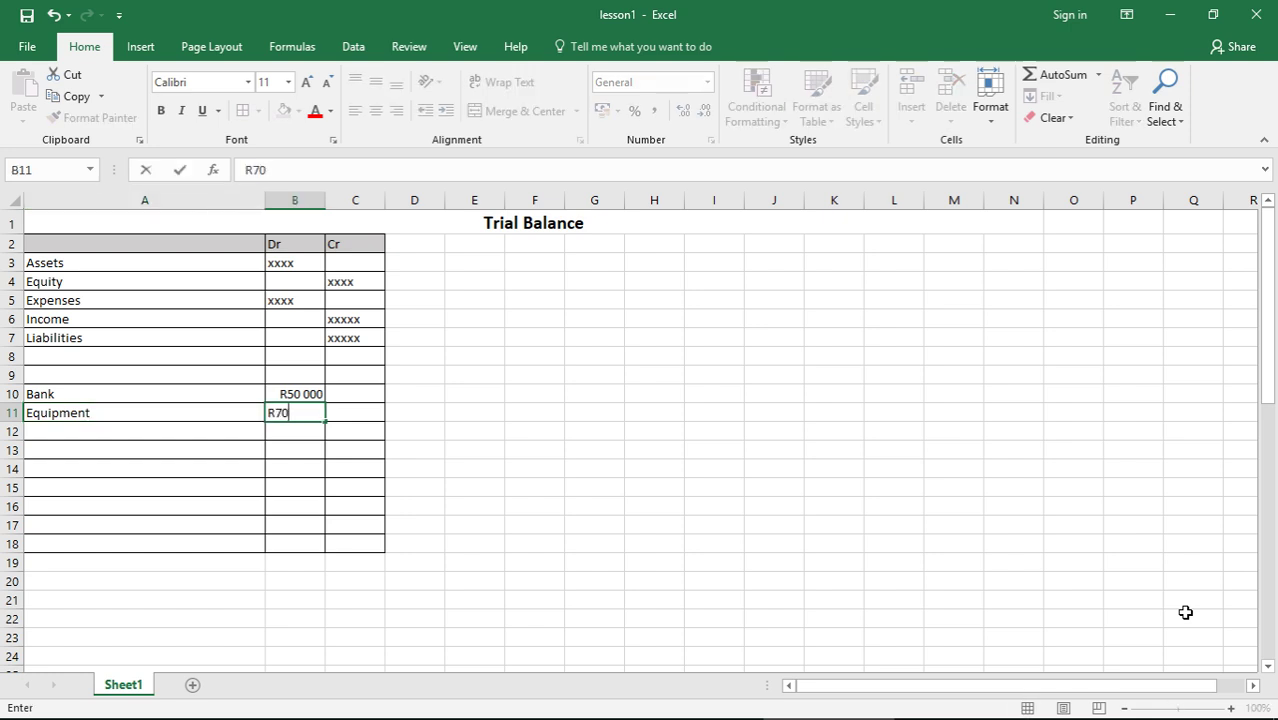
type(" 000")
key("Return")
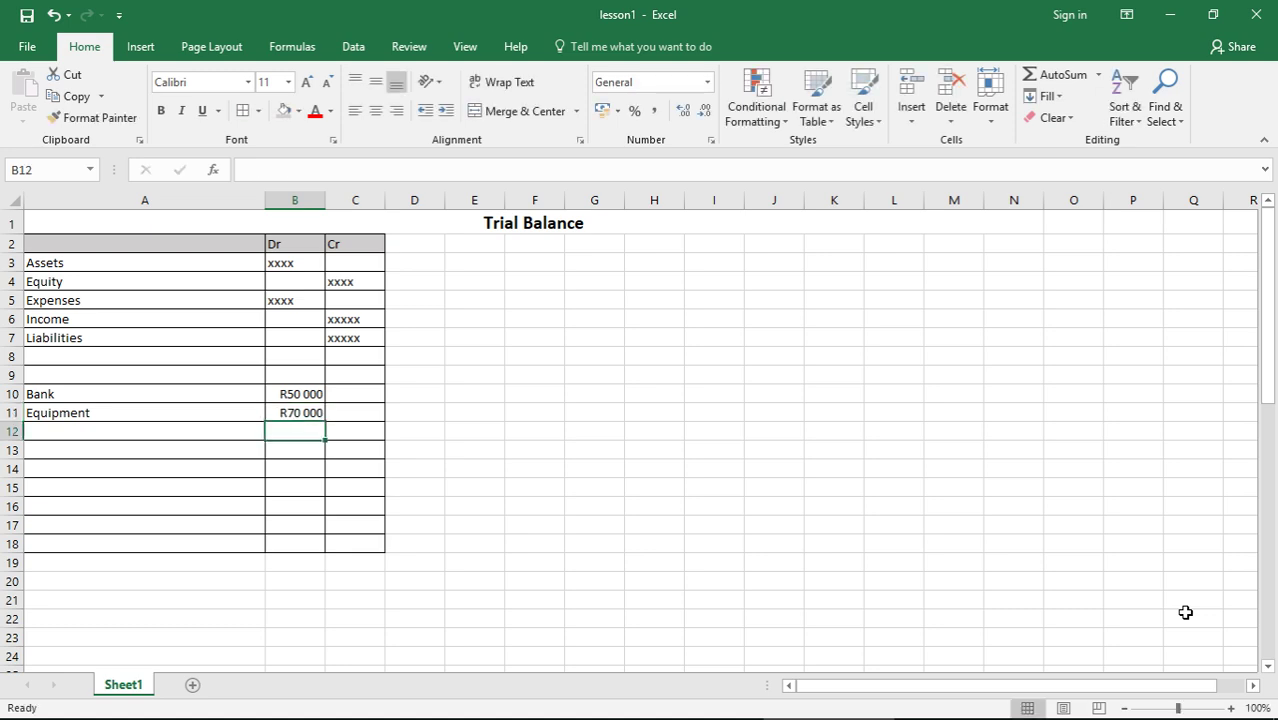
- Enter Salaries in A12 with a R20 000 debit in B12
key("Left")
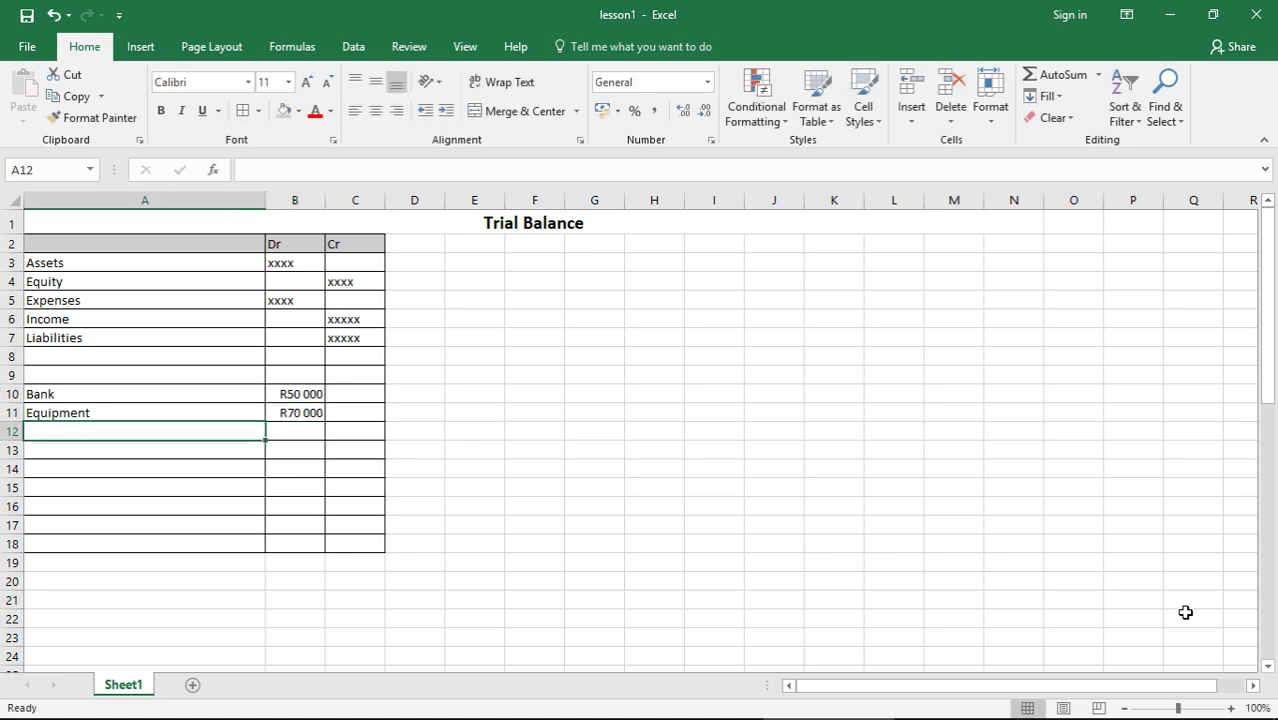
type("Salaries")
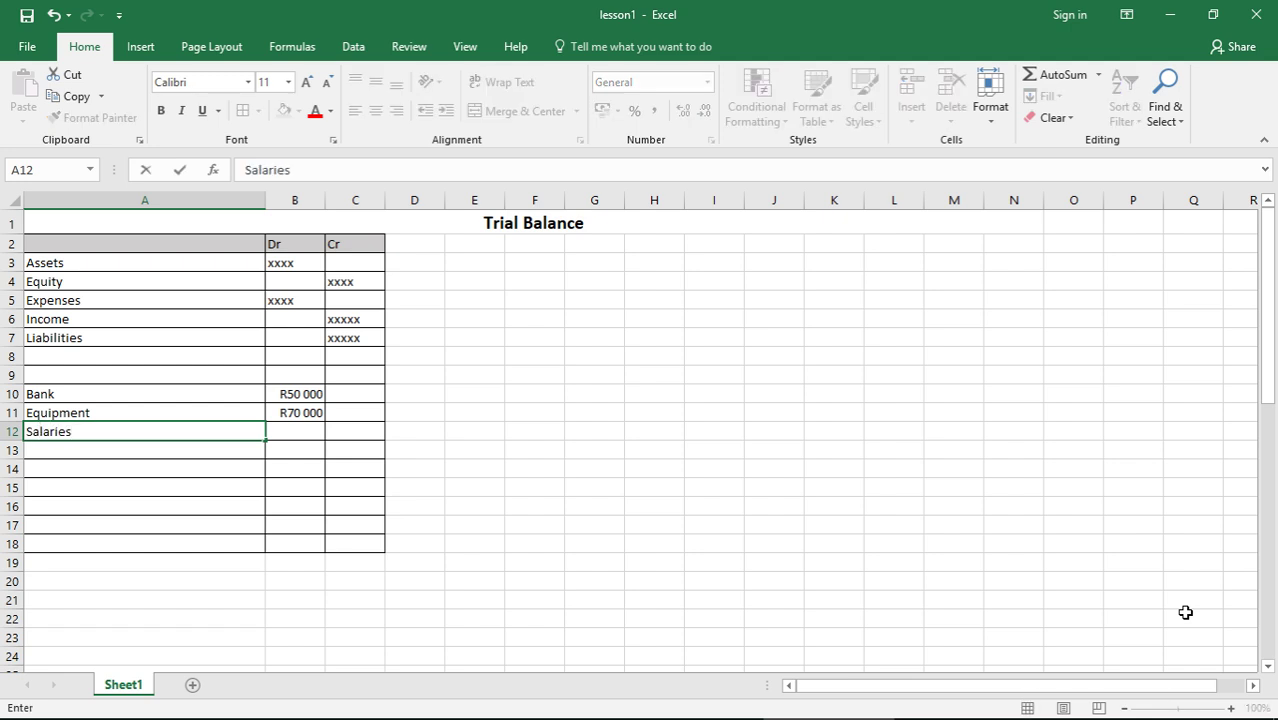
key("Tab")
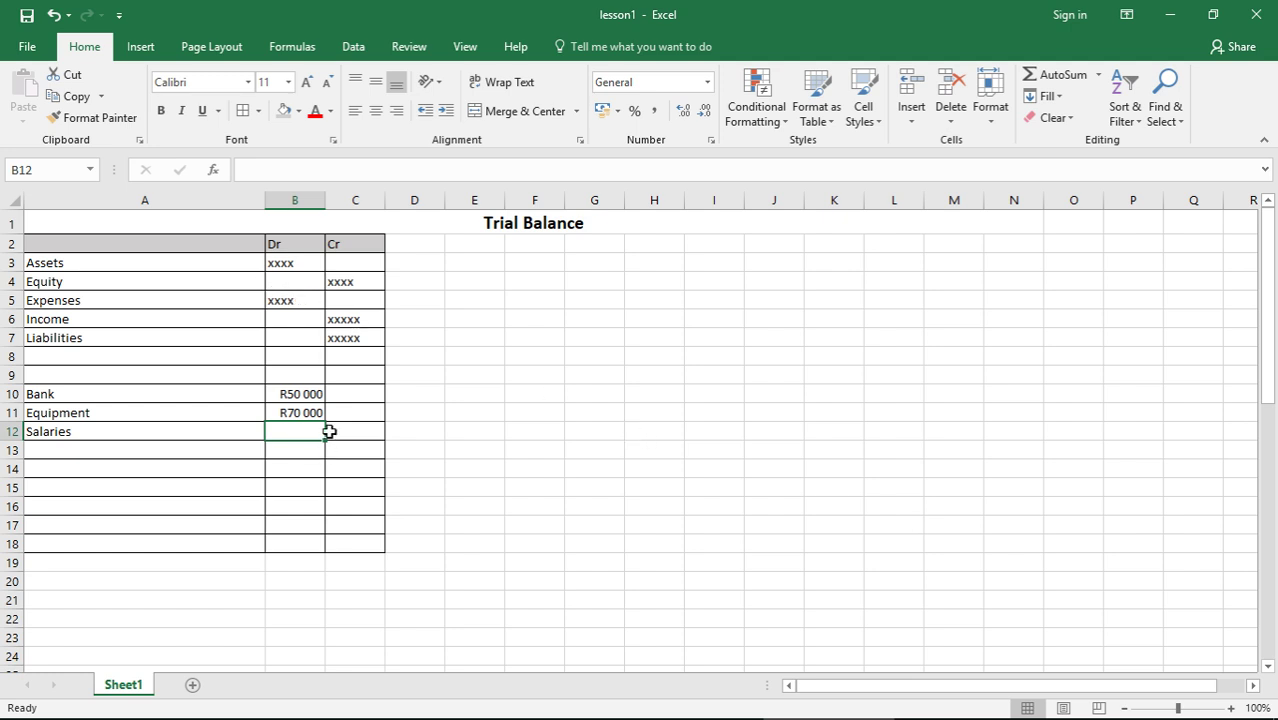
type("R20")
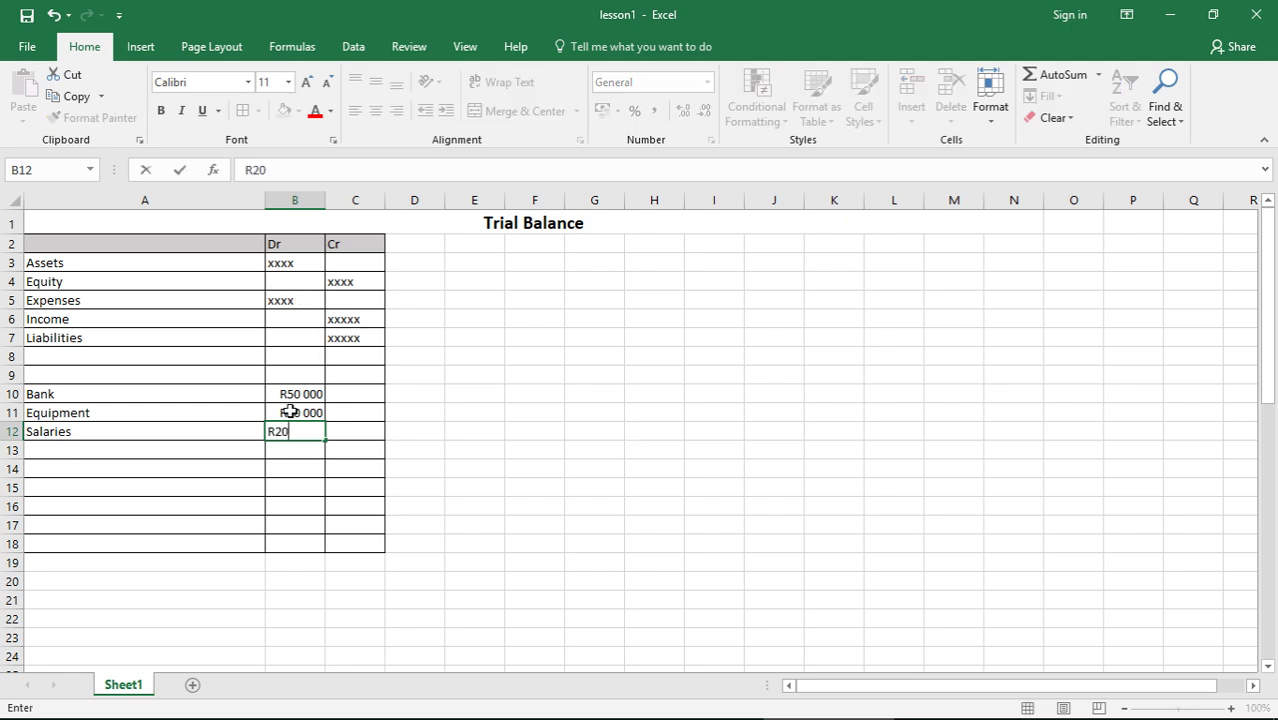
type(" 000")
key("Return")
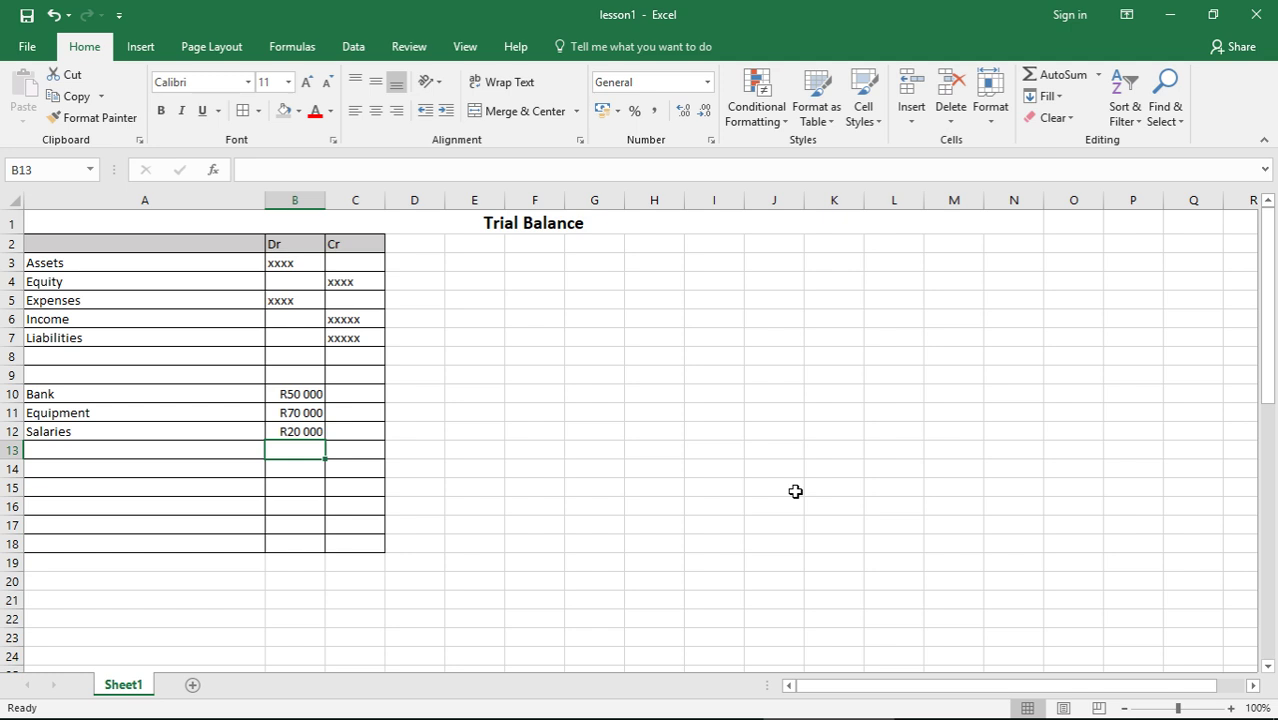
key("Up")
key("Up")
key("Up")
key("Right")
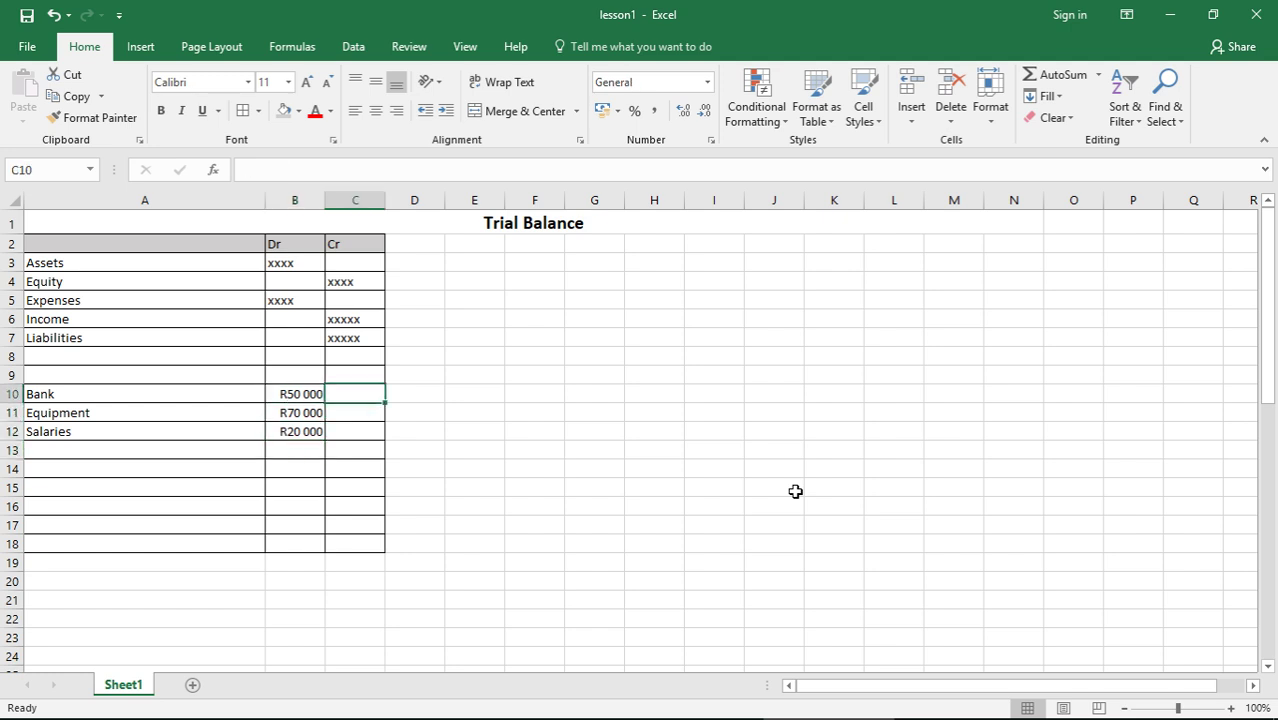